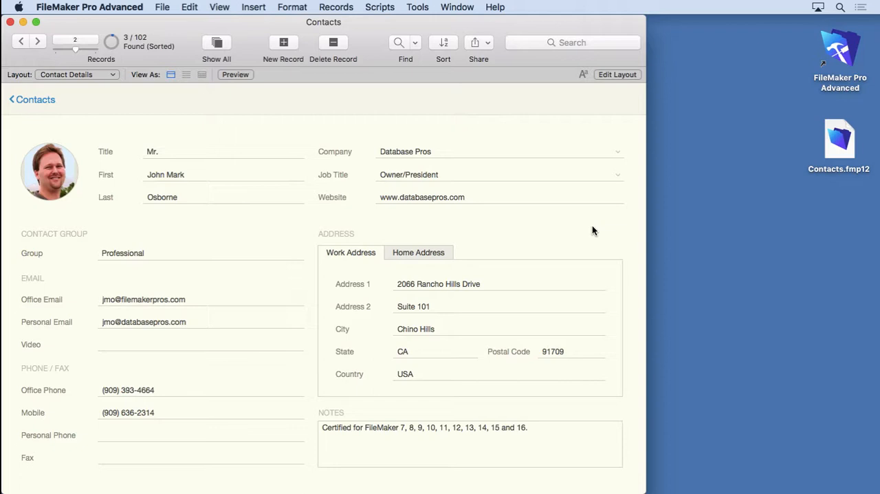
Start editing the Contact Details layout and open the Field Picker.
left_click(156, 342)
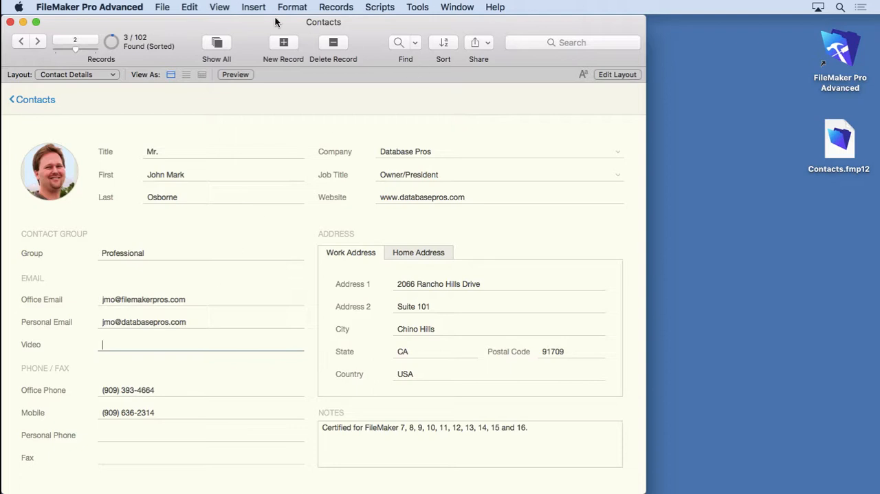
left_click(226, 7)
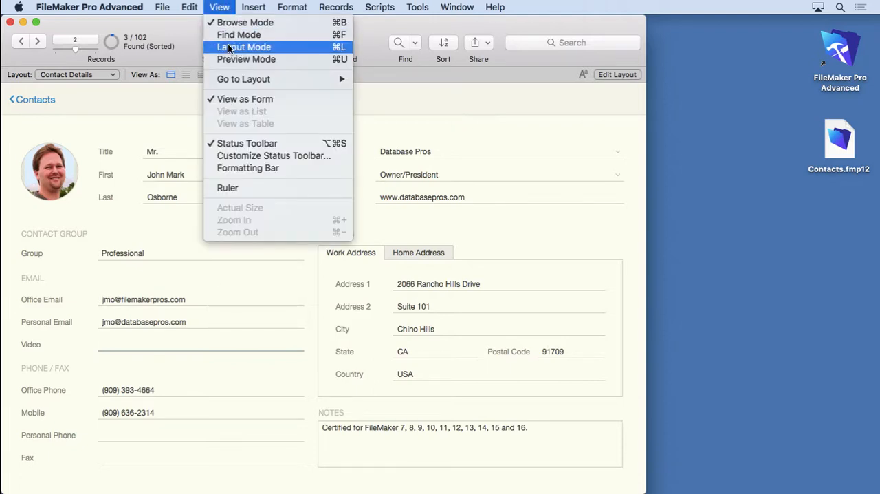
left_click(228, 6)
left_click(617, 74)
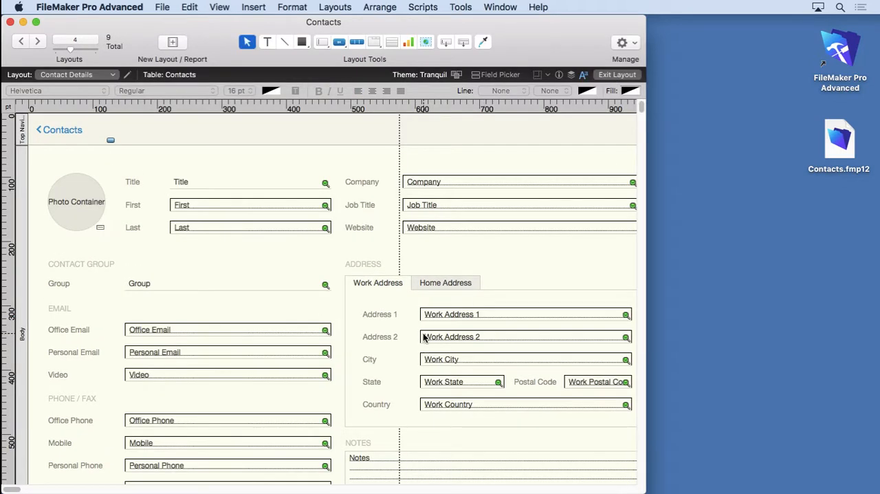
left_click(492, 77)
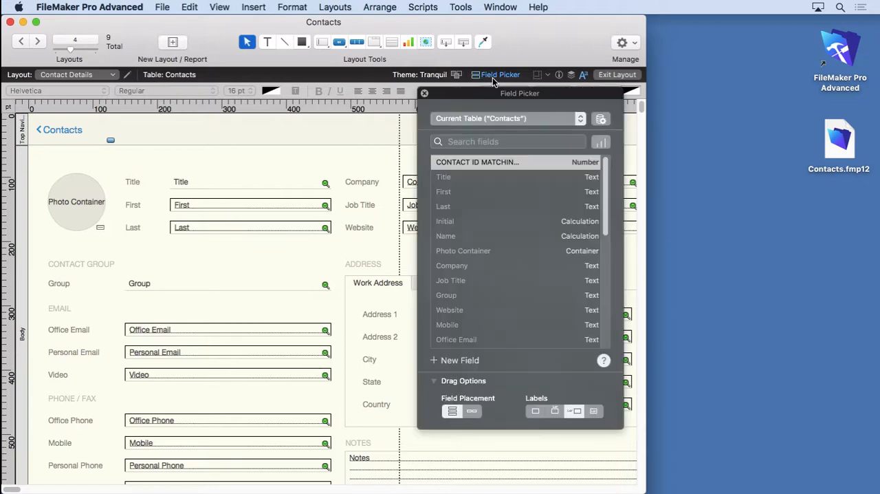
Add a new field named Date of Birth with the Date type to the Contacts table and close the Field Picker.
left_click(448, 361)
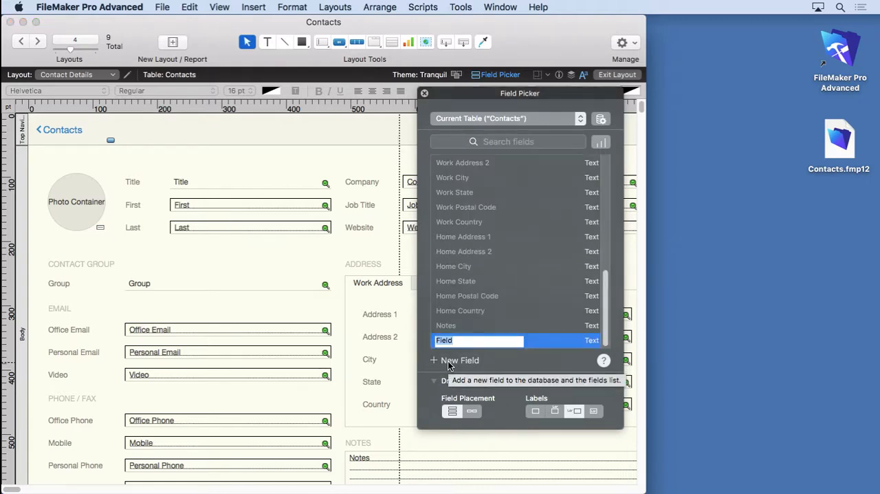
type("date_")
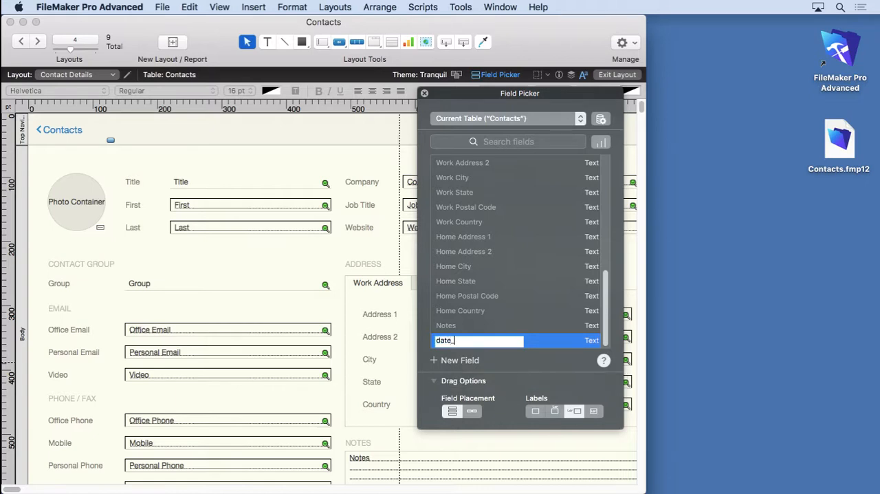
key("BackSpace")
key("BackSpace")
key("BackSpace")
key("BackSpace")
key("BackSpace")
type("Date of Birth")
left_click(595, 340)
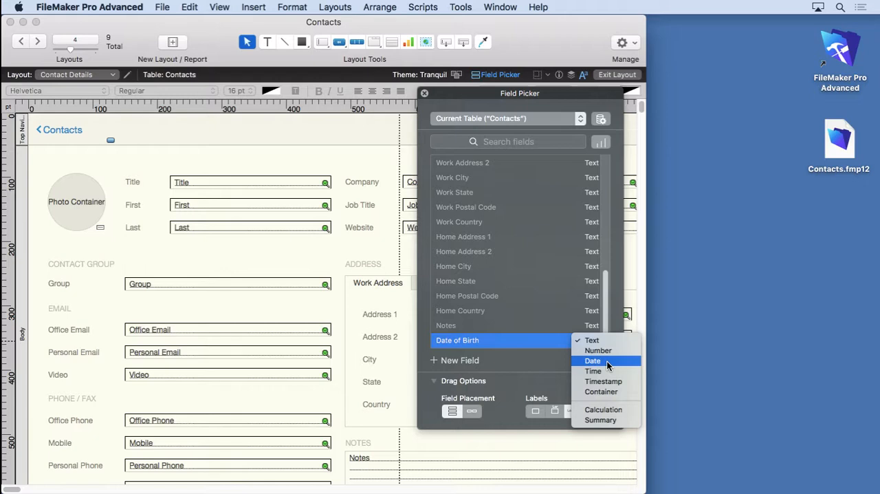
left_click(607, 360)
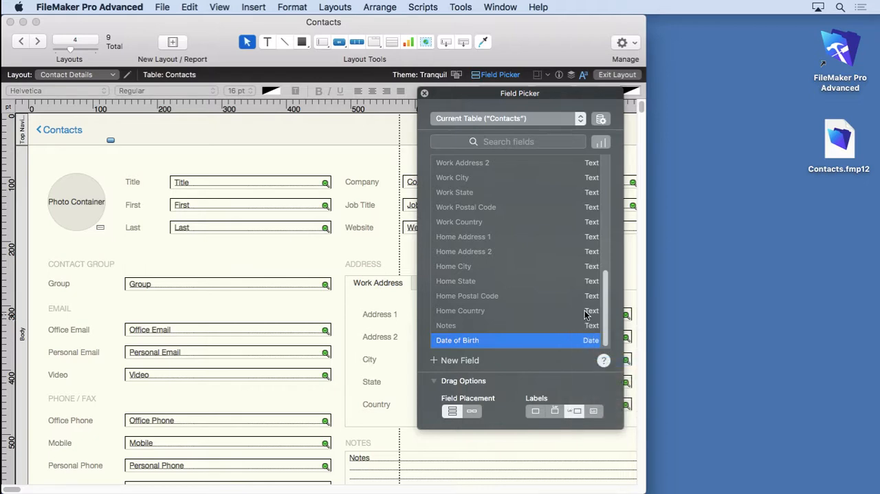
scroll(583, 271, "up", 10)
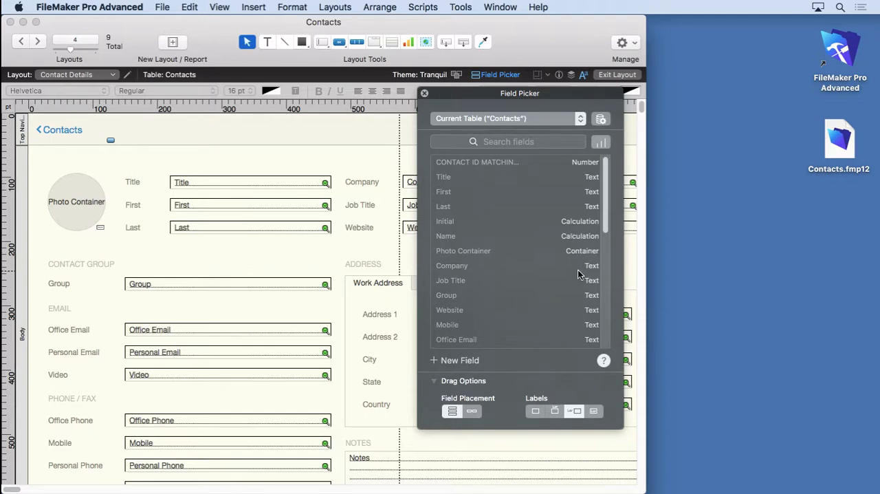
scroll(578, 270, "down", 10)
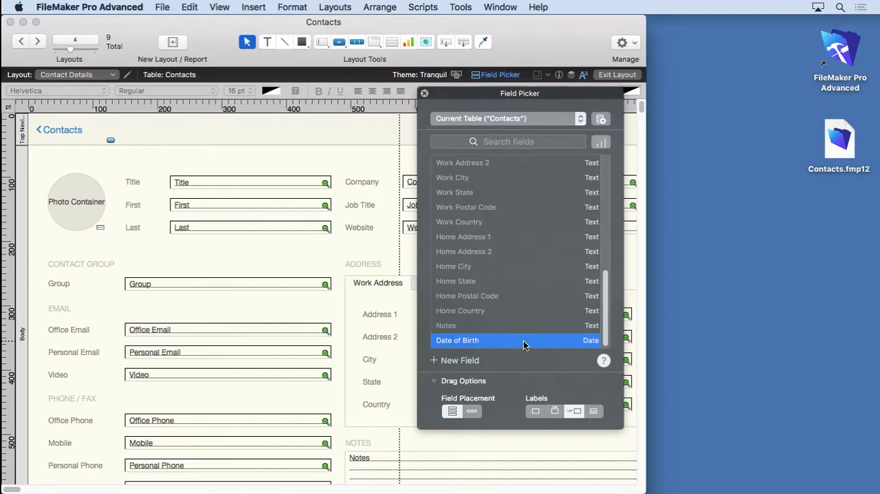
left_click(425, 94)
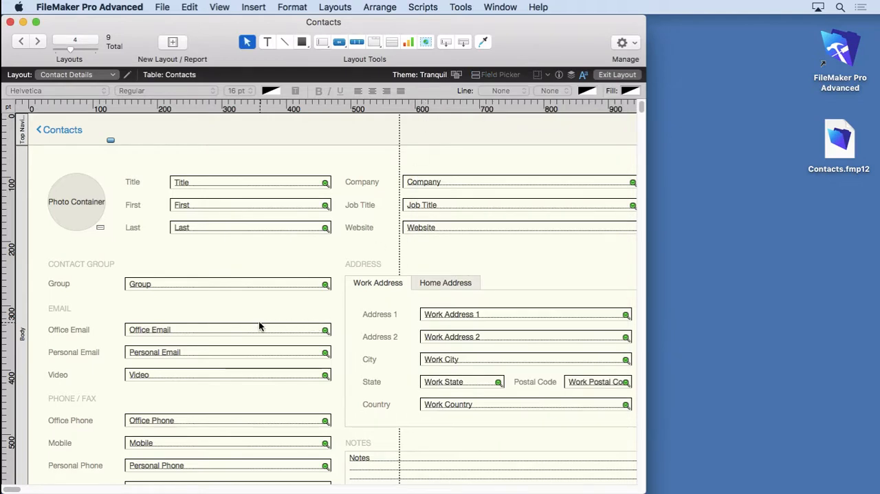
Delete the Video field from the layout and undo the deletion.
scroll(258, 322, "down", 2)
scroll(258, 325, "down", 2)
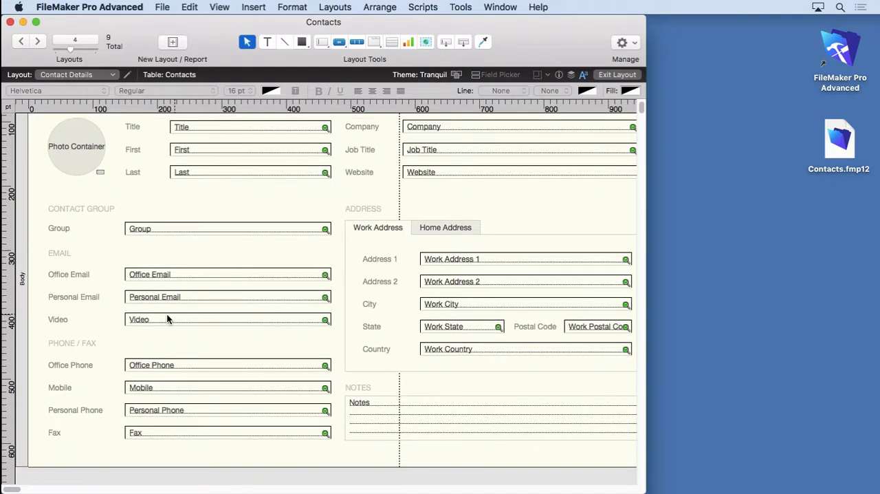
left_click(151, 322)
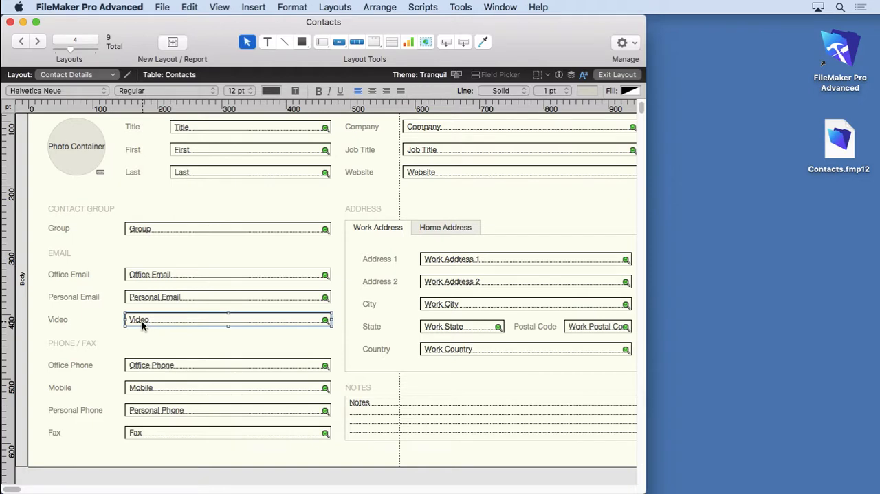
key("Delete")
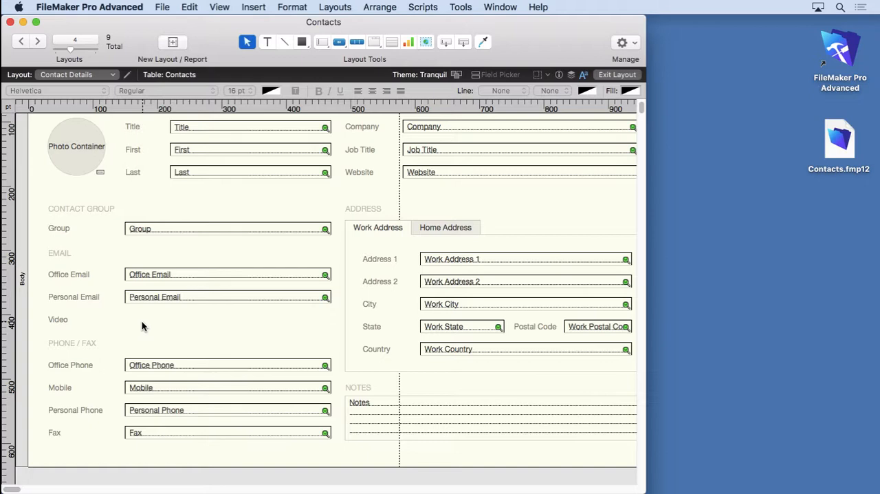
left_click(186, 6)
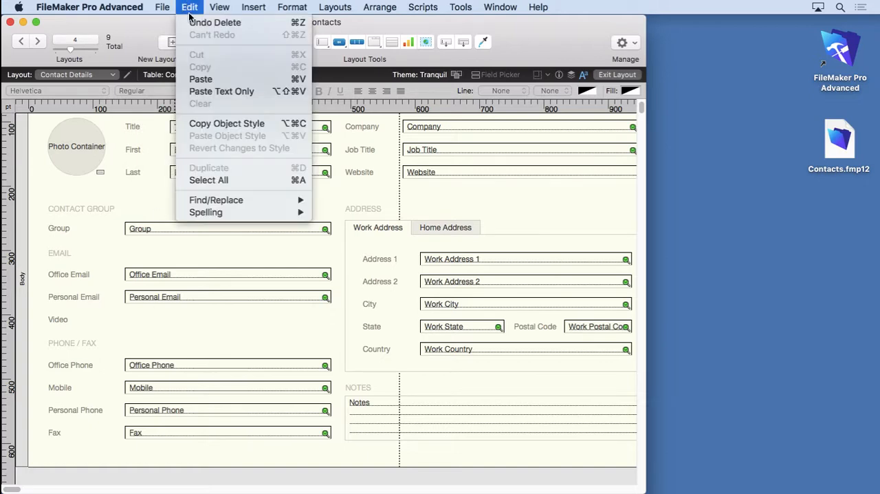
left_click(206, 23)
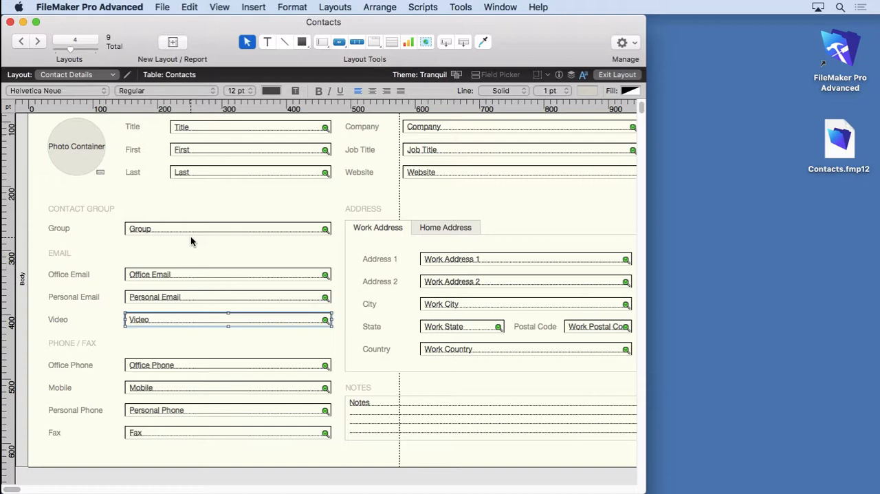
Reassign the Video field object in the Email section to the Date of Birth field.
double_click(173, 320)
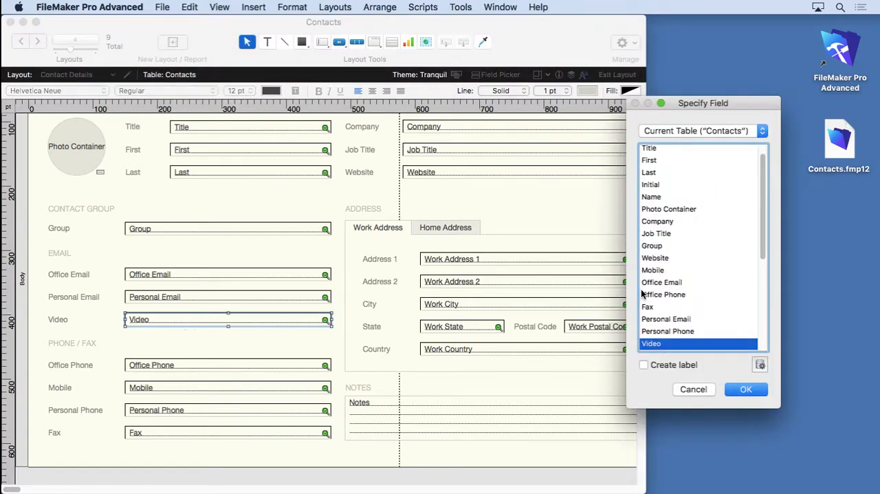
left_click(655, 221)
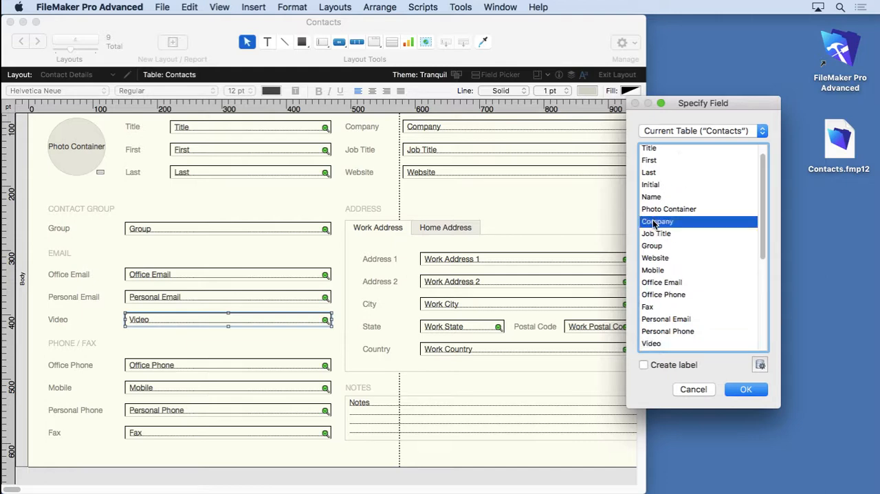
key("d")
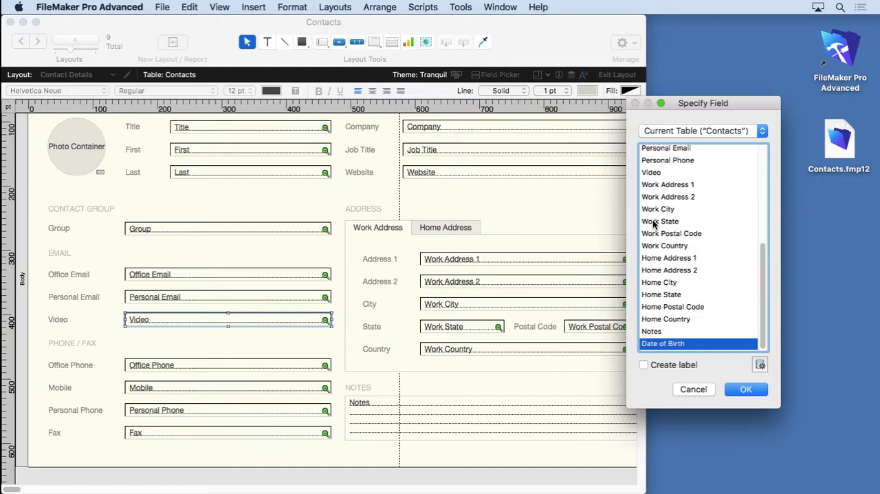
left_click(742, 392)
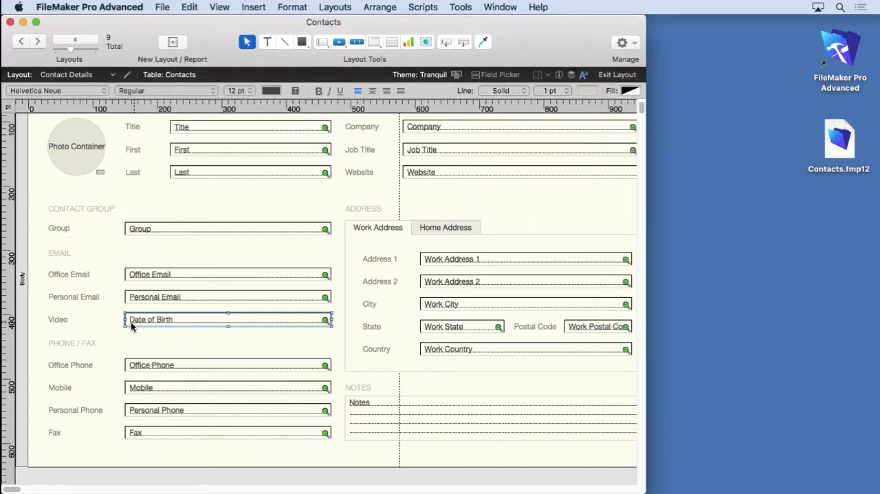
Change the Video label's text to Date of Birth and return to Browse mode.
double_click(55, 319)
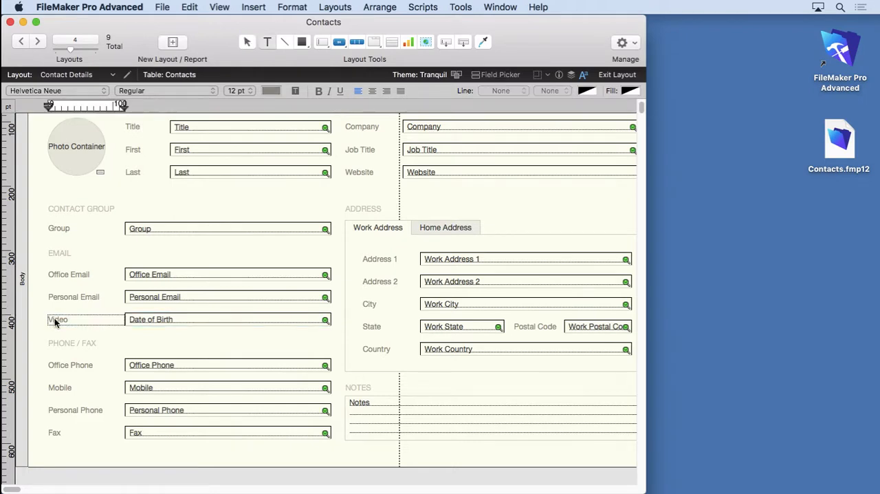
double_click(55, 319)
type("Date of Birth")
key("Escape")
left_click(220, 7)
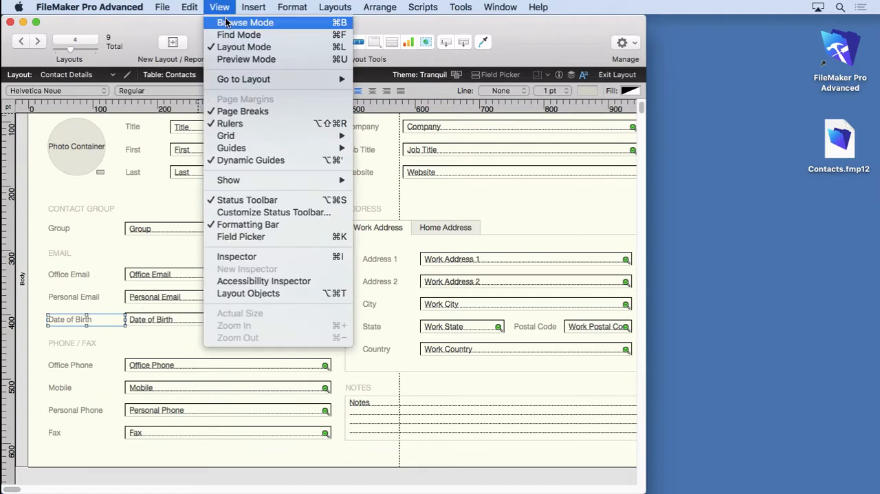
left_click(227, 21)
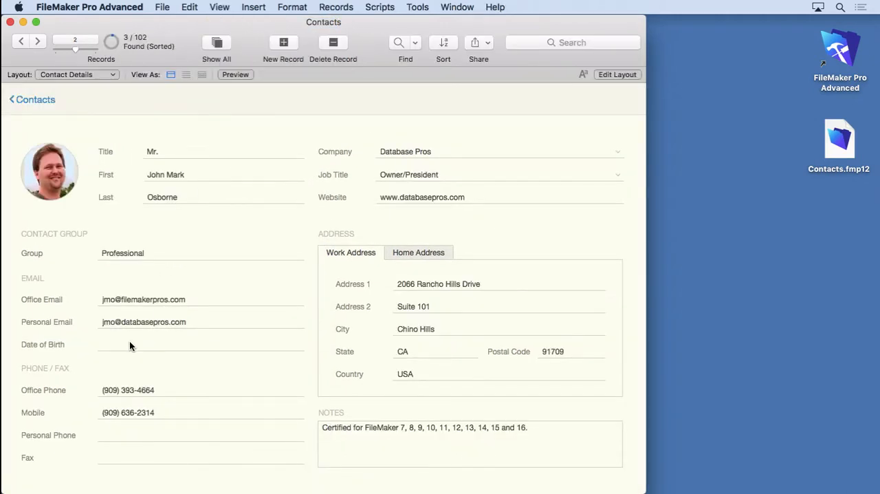
Enter a valid sample date with a two-digit year in the contact's Date of Birth field and commit it.
left_click(131, 343)
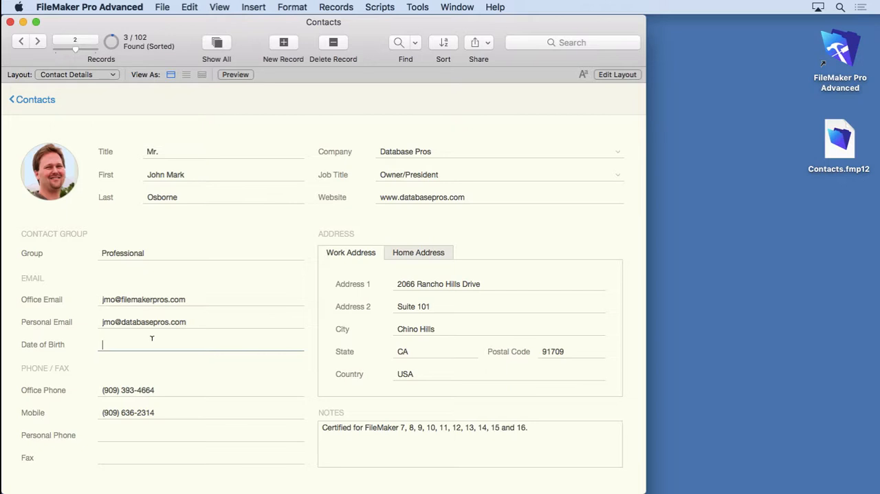
type("1-31-17")
left_click(115, 368)
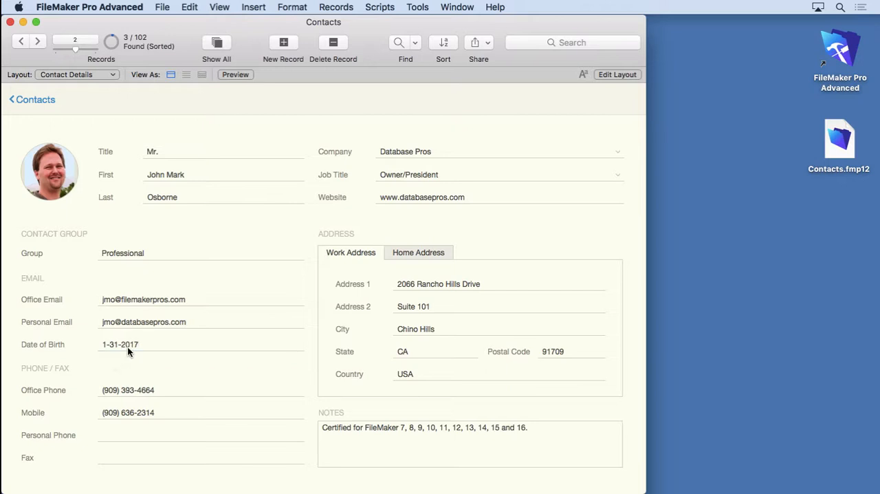
Try to enter a date with an out-of-range month in the Date of Birth field, and revert the field.
left_click(128, 345)
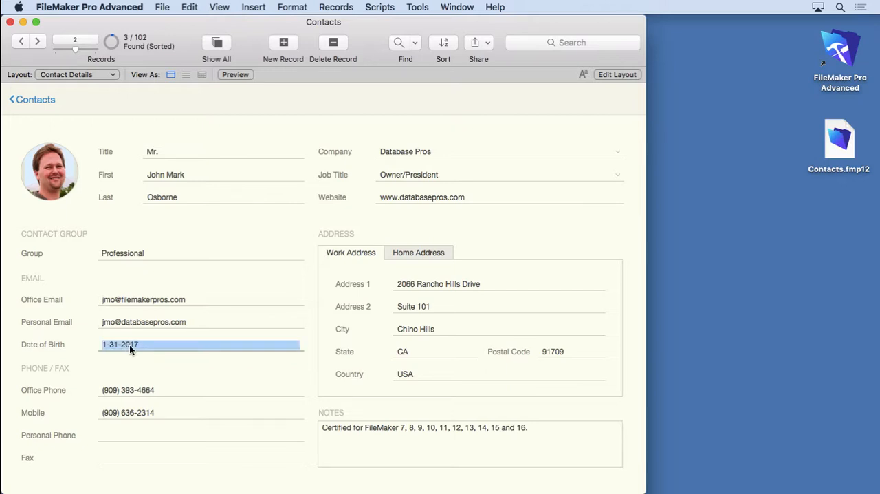
type("13-1-")
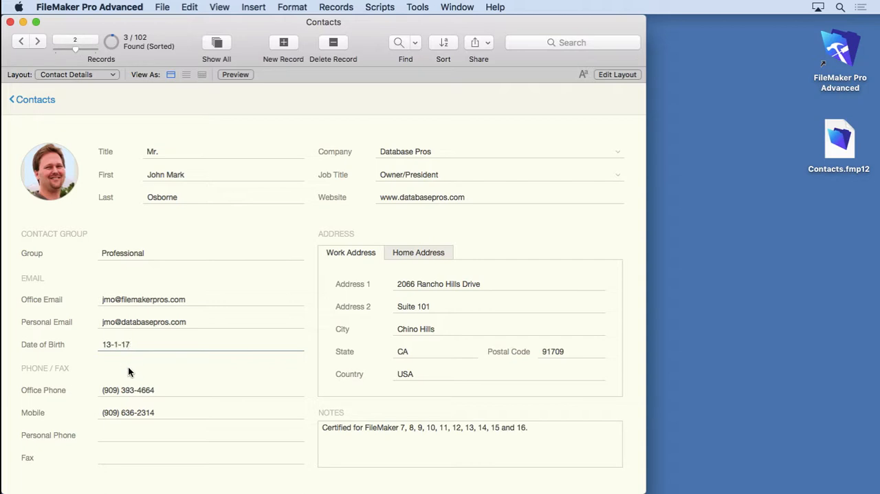
left_click(128, 371)
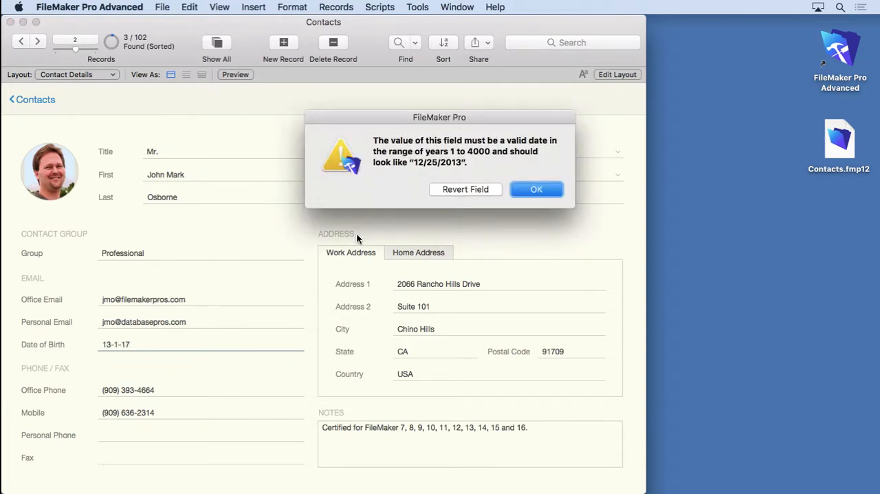
left_click(471, 190)
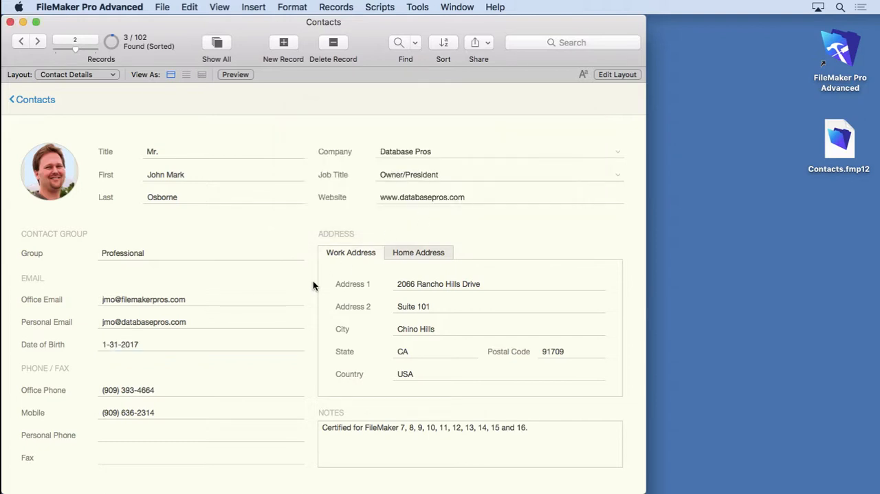
Replace the sample date in the Date of Birth field with the contact's date of birth and commit the record.
left_click(145, 343)
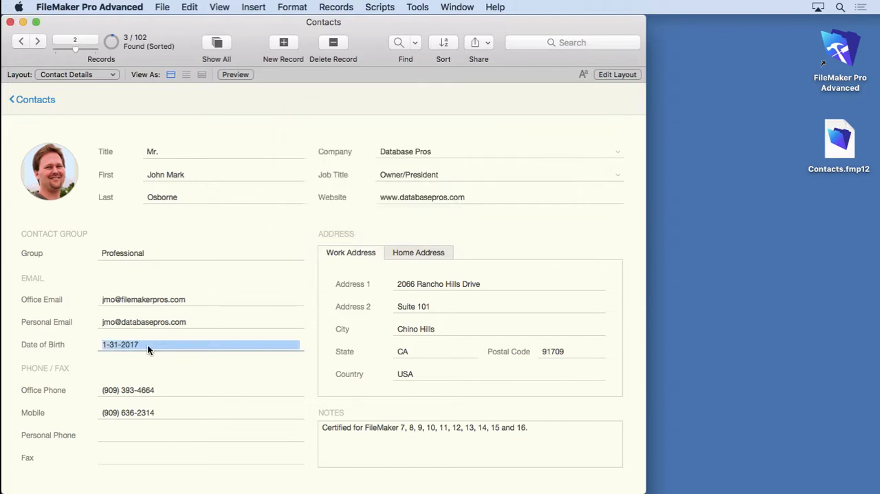
type("3/22")
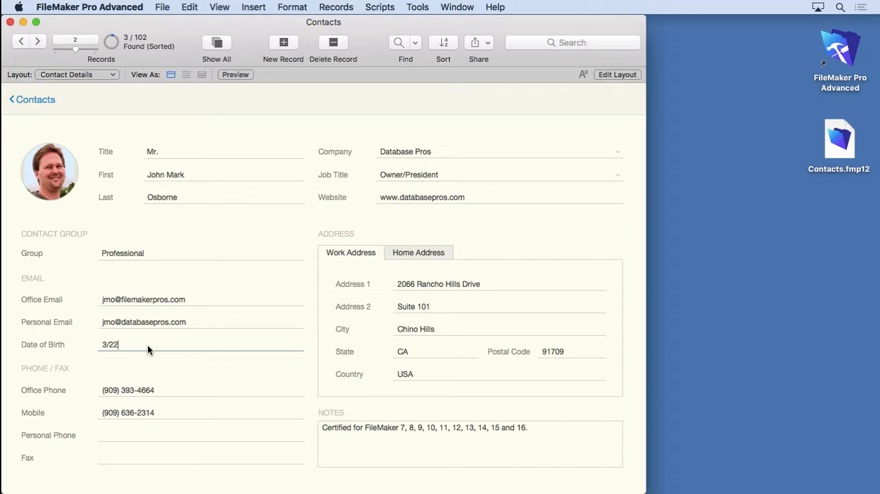
type("/1967")
left_click(148, 360)
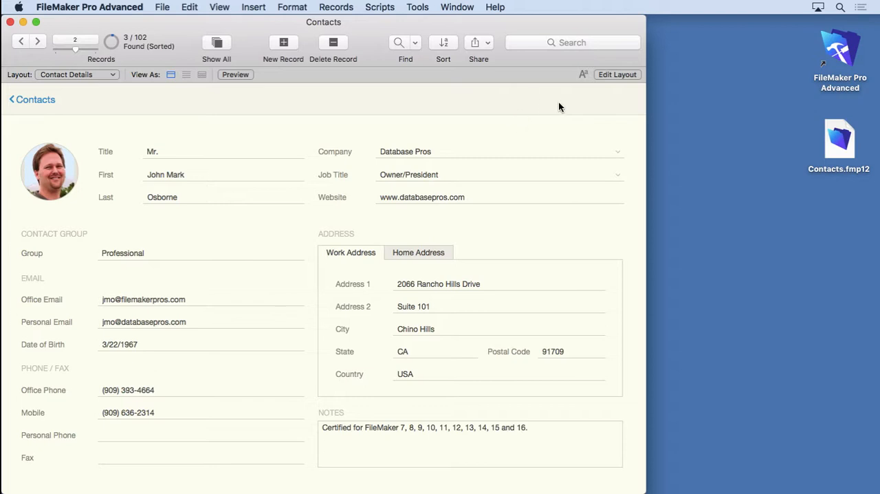
Edit the layout to shorten the Office Phone field from its outer end to about 200 pt wide.
left_click(609, 75)
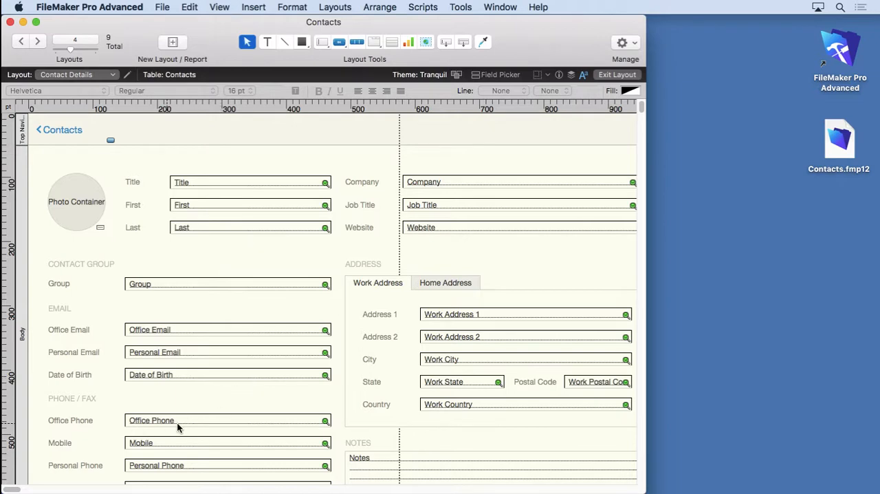
left_click(296, 422)
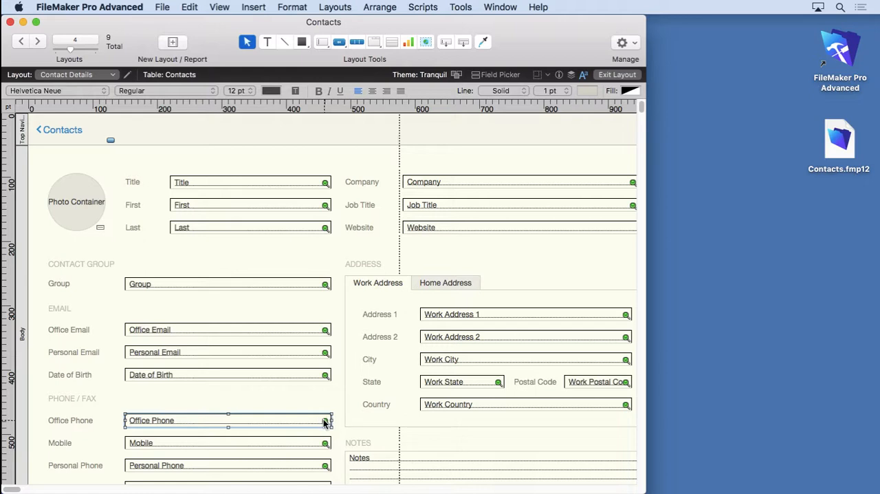
left_click_drag(331, 420, 253, 418)
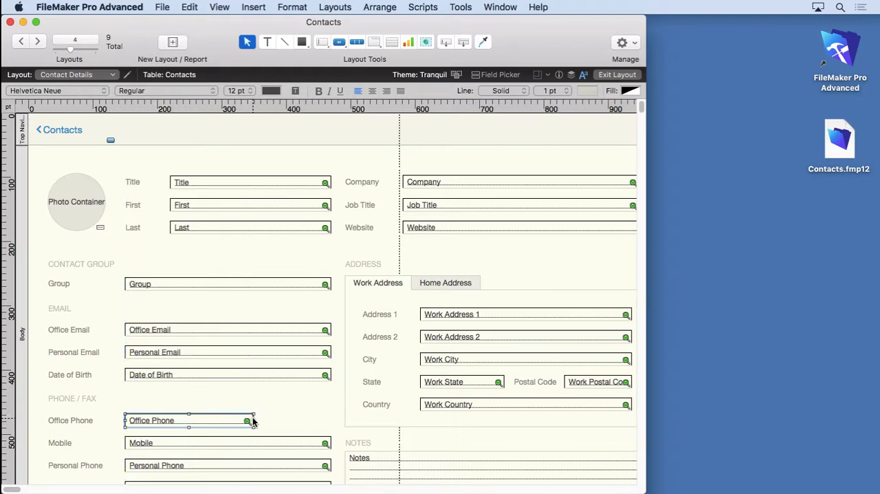
Show sample data on the layout and shorten the Office Phone field to about 160 pt wide to suit the phone number.
left_click(225, 6)
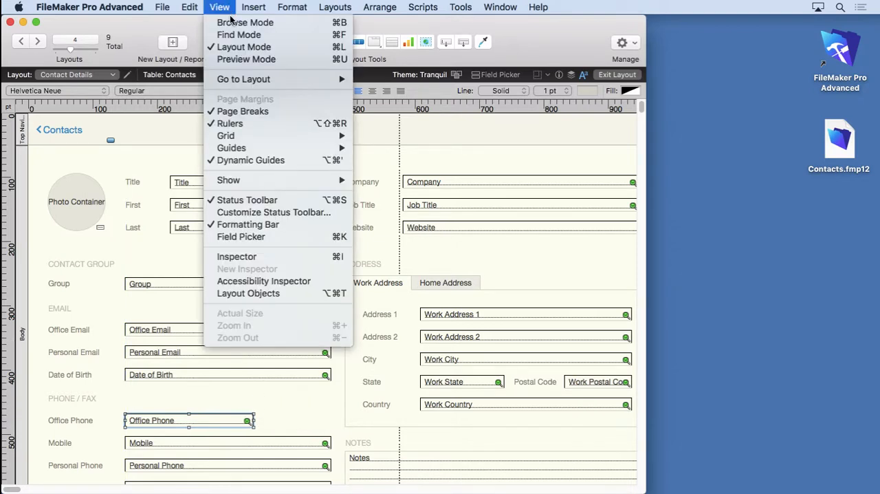
mouse_move(242, 180)
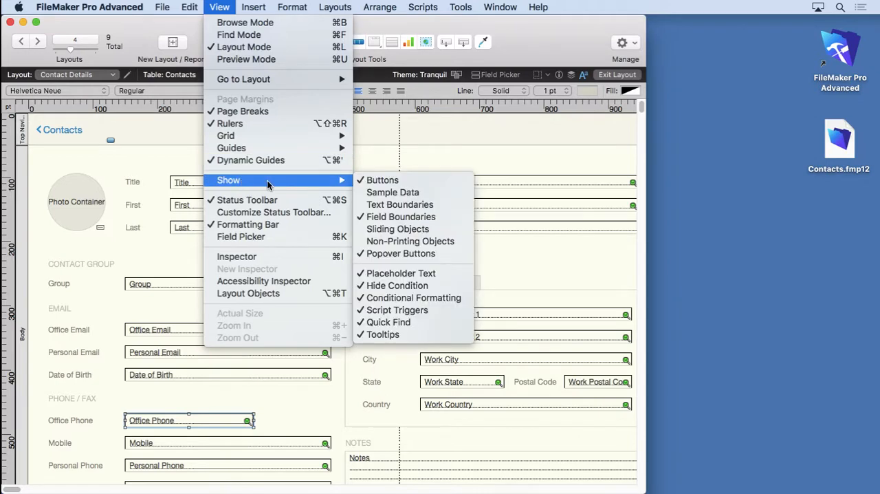
left_click(388, 194)
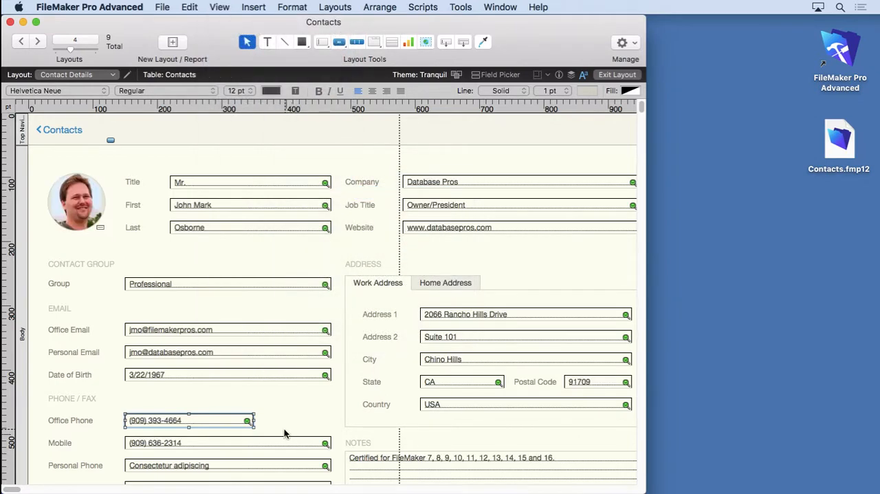
left_click_drag(253, 424, 227, 421)
Turn off the sample data display so the layout fields show their field names.
left_click(220, 7)
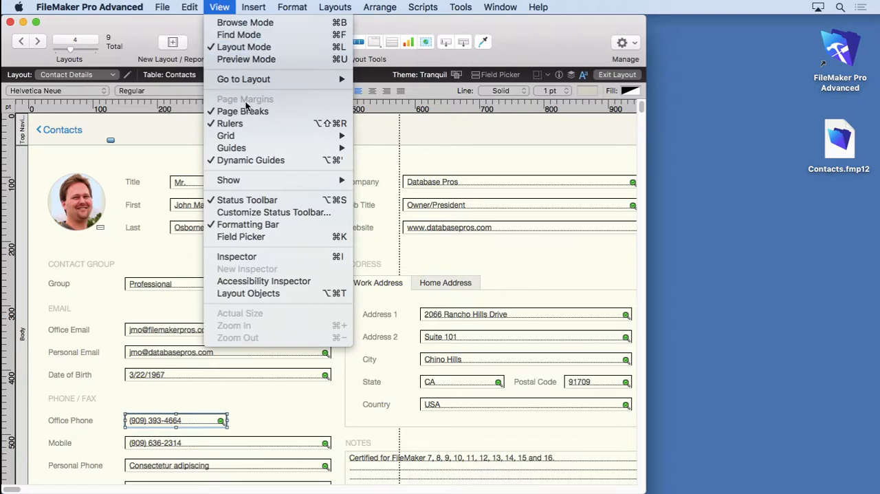
mouse_move(332, 181)
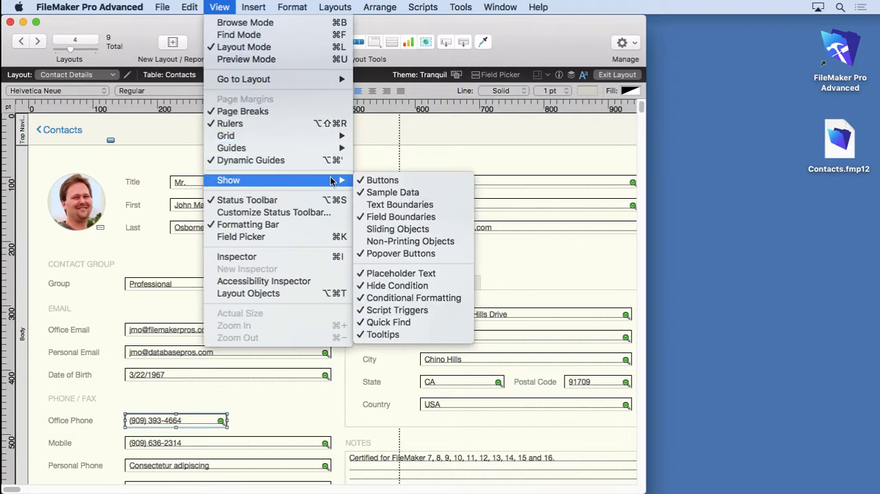
left_click(382, 194)
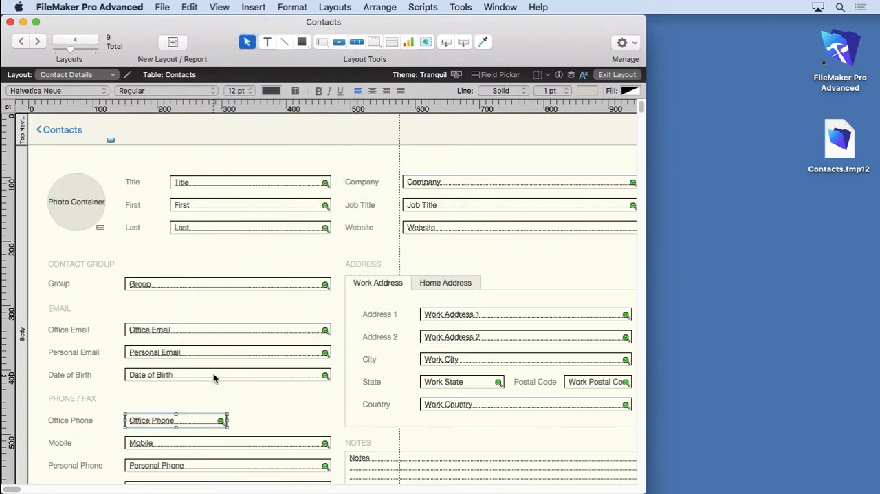
Create a new field named Office Extension in the Contacts table with the Field Picker, keep its Text type, and close the picker.
left_click(491, 75)
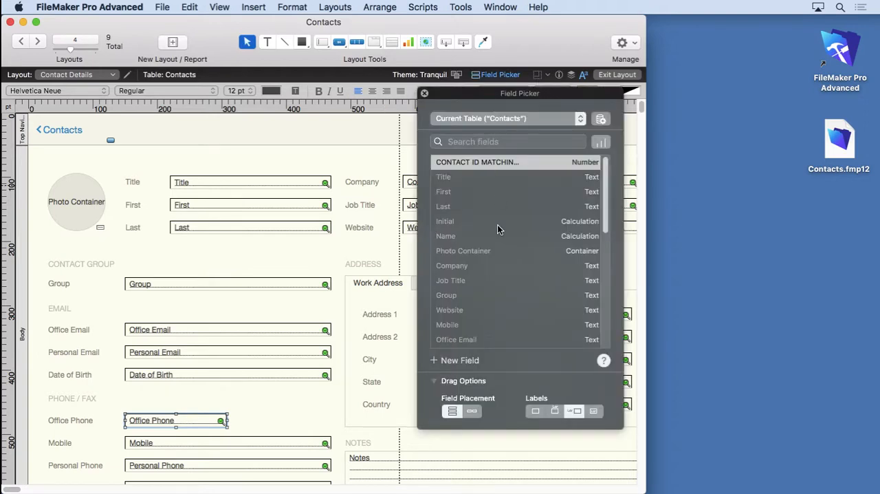
left_click(448, 361)
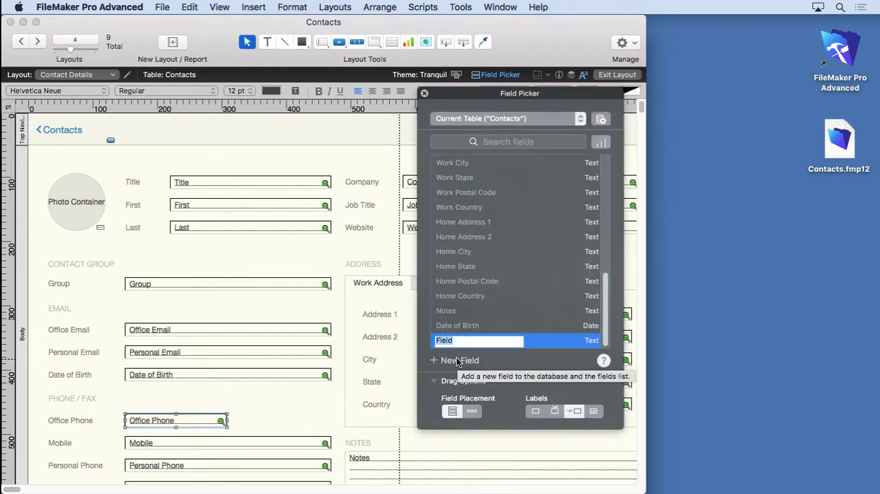
type("Office")
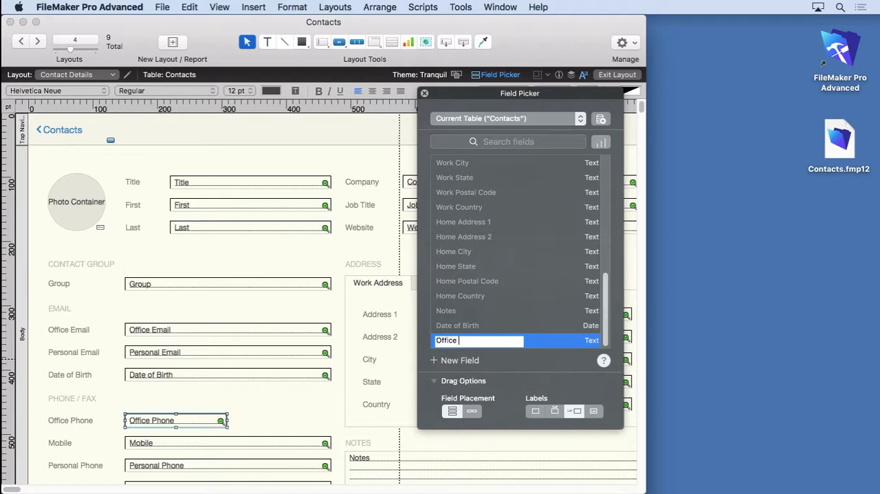
type(" Extension")
key("Return")
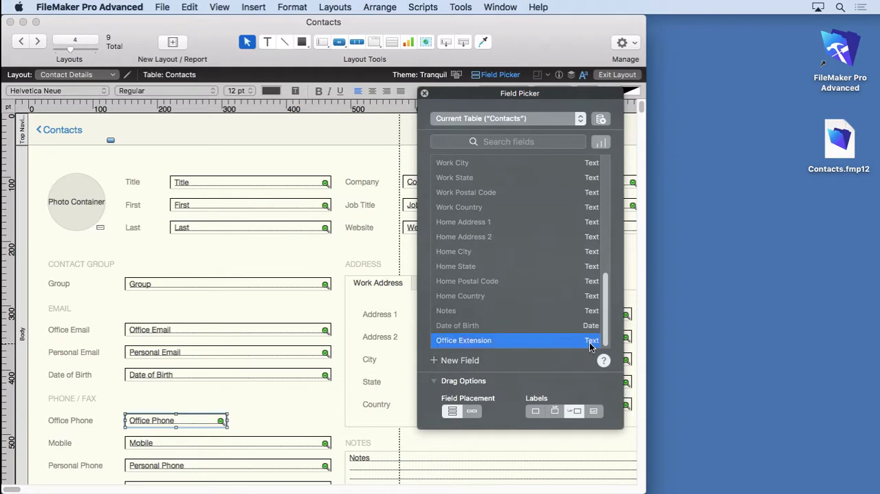
left_click(589, 342)
left_click(590, 350)
left_click(424, 94)
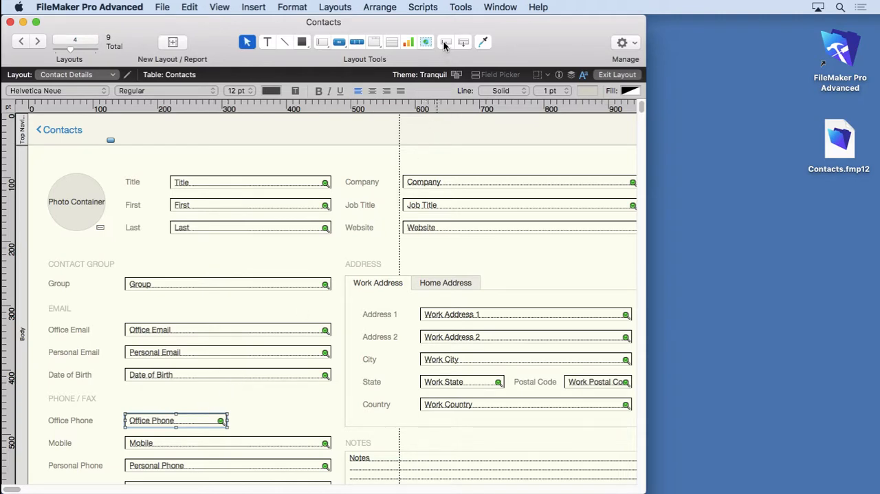
Place a new labelled Office Extension field just after Office Phone with the Field tool and replace its label text with "x".
left_click_drag(446, 42, 249, 417)
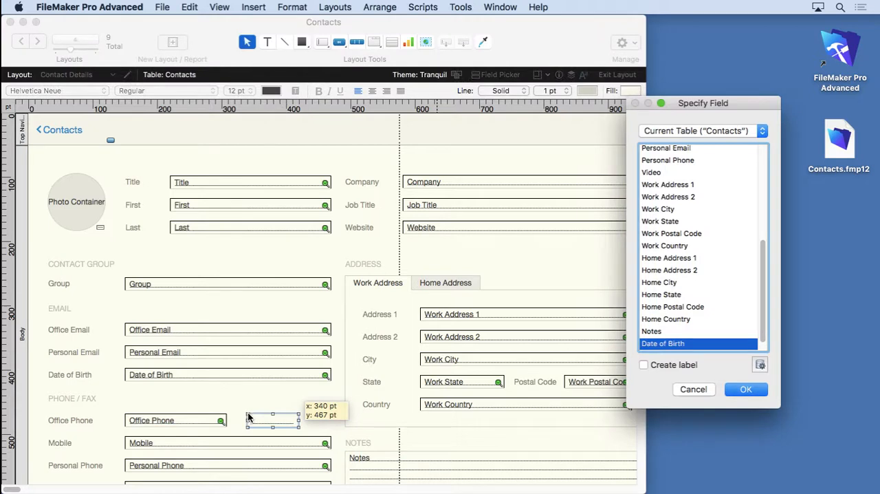
left_click(659, 365)
scroll(661, 301, "down", 1)
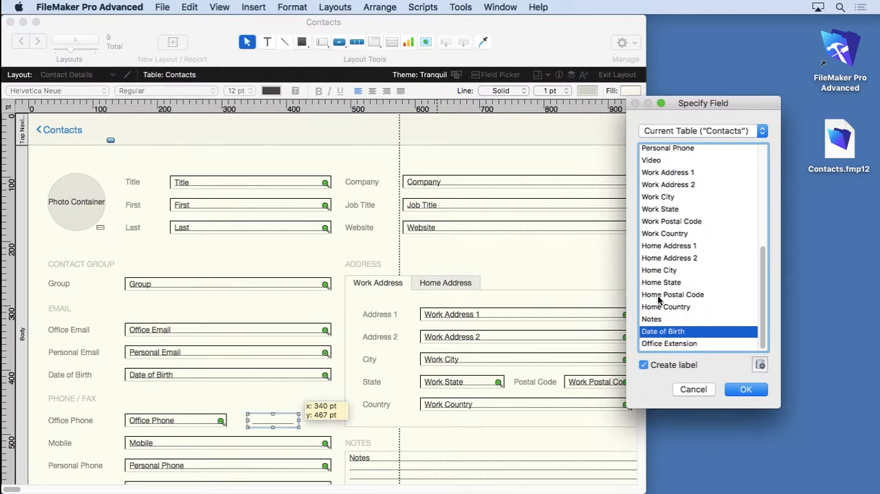
left_click(656, 344)
left_click(743, 389)
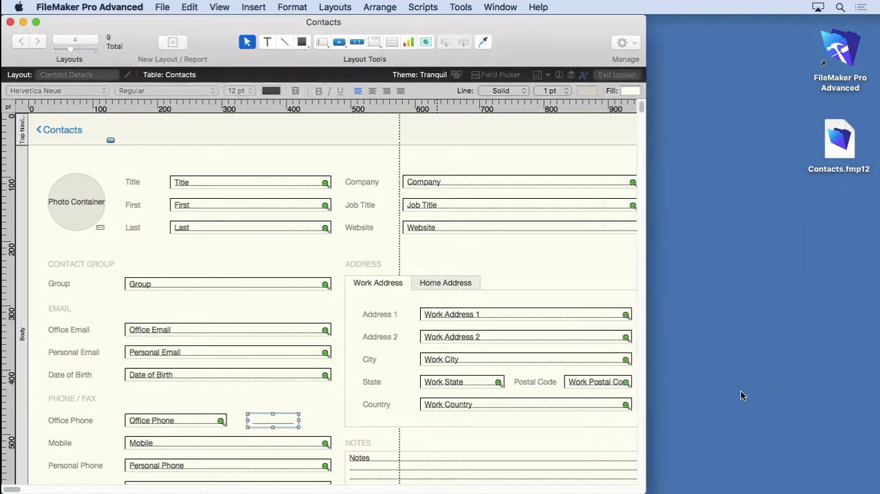
double_click(230, 419)
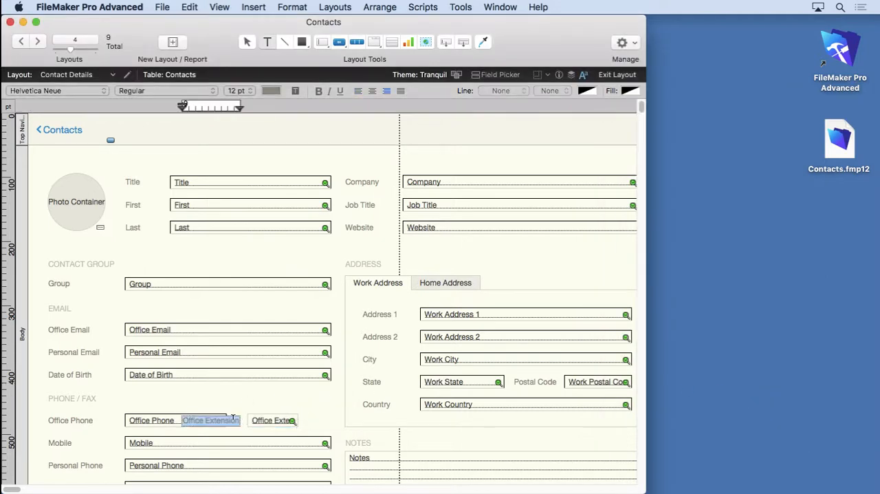
key("BackSpace")
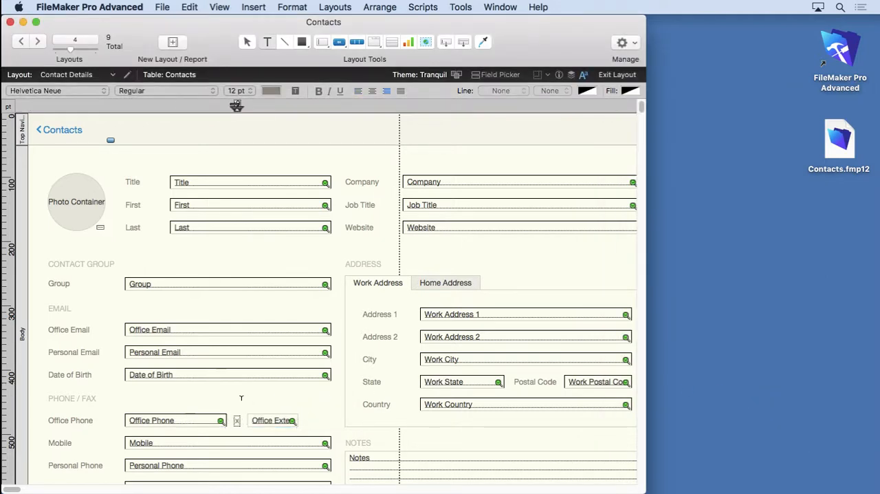
Check how the new extension field looks beside Office Phone on the contact record in Browse mode.
left_click(220, 6)
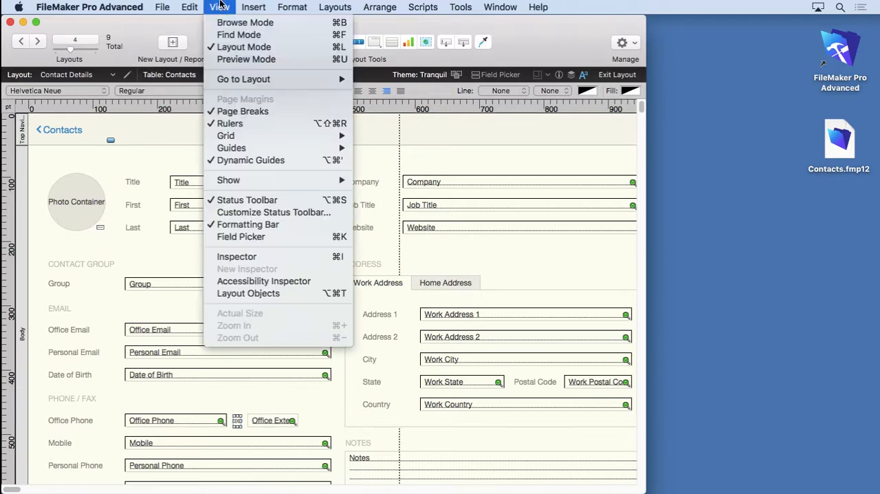
left_click(237, 22)
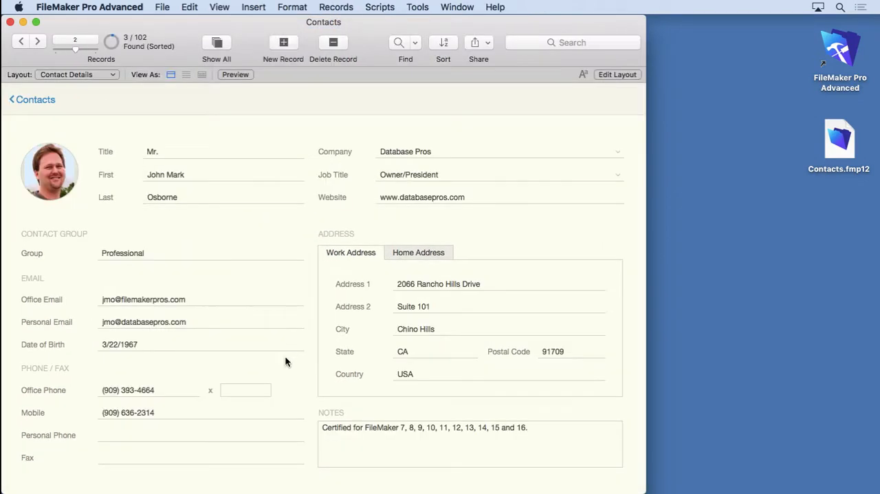
left_click(244, 390)
Return to editing the layout and delete the Office Extension field together with its "x" label.
left_click(611, 74)
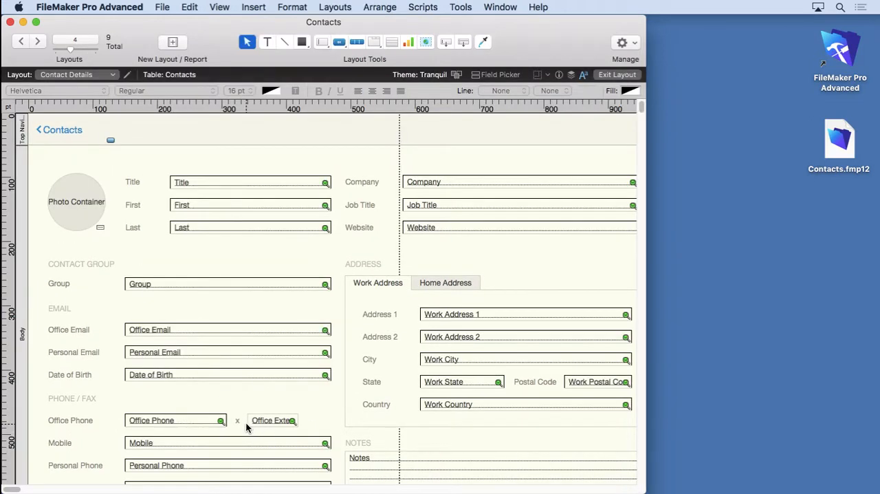
left_click(237, 422)
left_click(260, 420)
key("Delete")
Duplicate the Office Phone field and assign the copy to Office Extension with a label created.
left_click(141, 422)
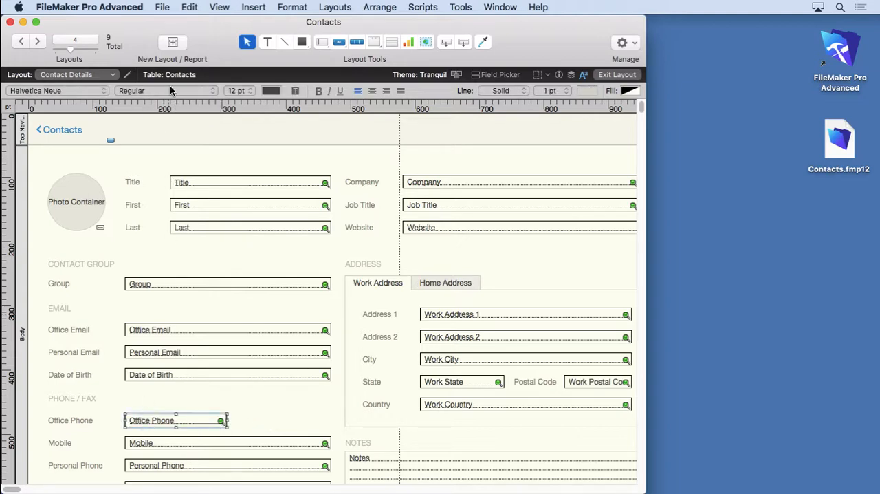
left_click(184, 7)
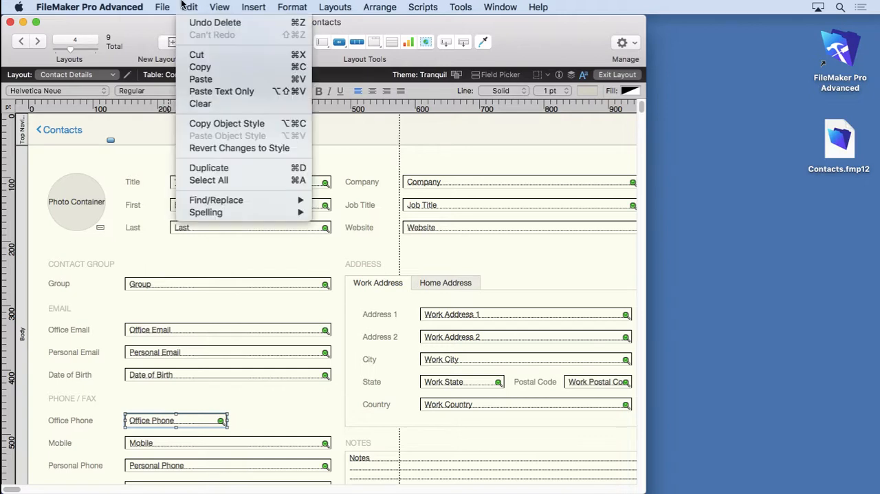
left_click(208, 168)
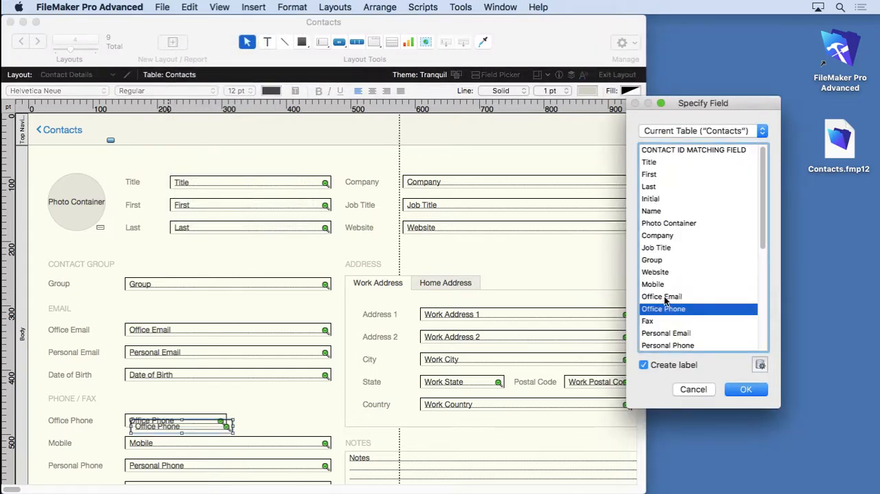
scroll(666, 305, "down", 5)
left_click(660, 344)
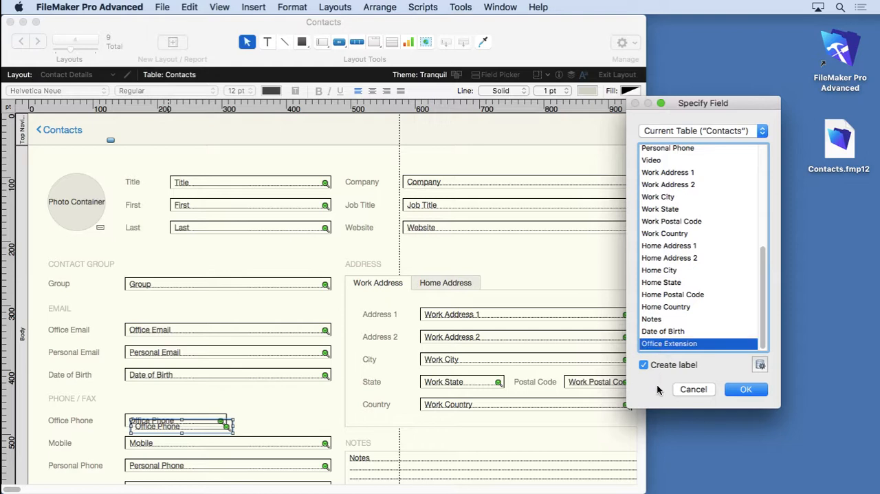
left_click(746, 389)
Replace the text of the Office Extension label with "x".
triple_click(97, 426)
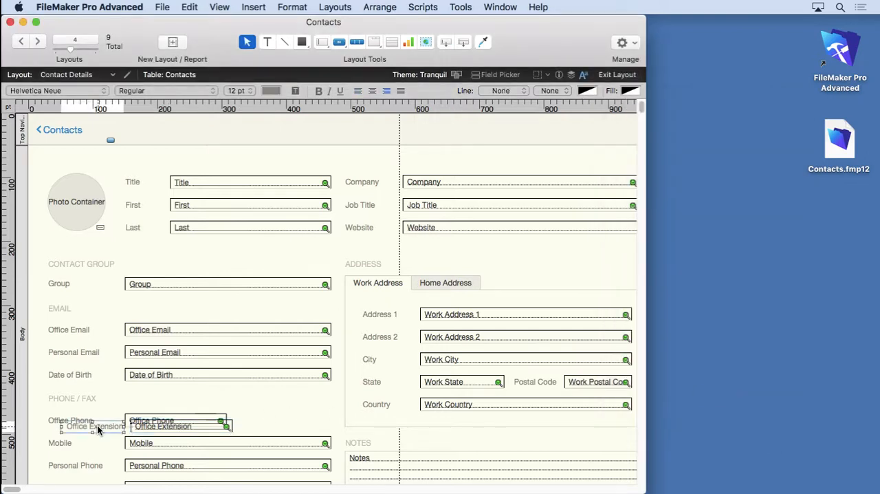
key("BackSpace")
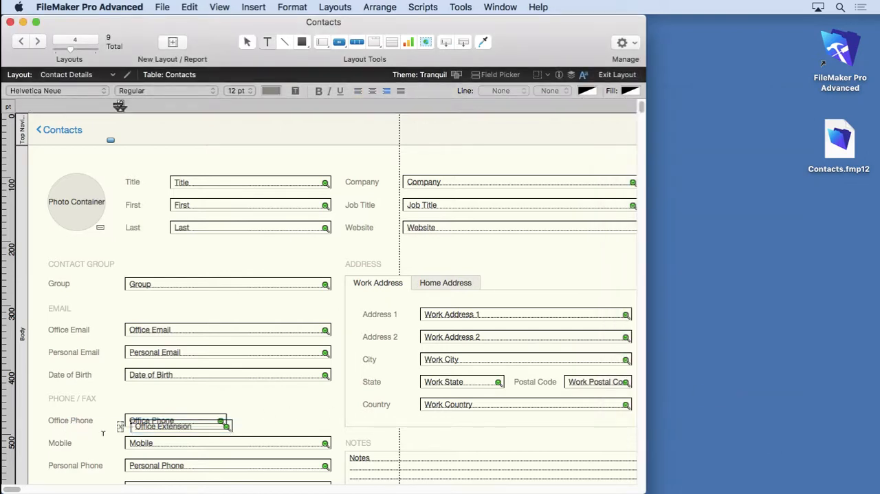
left_click(106, 432)
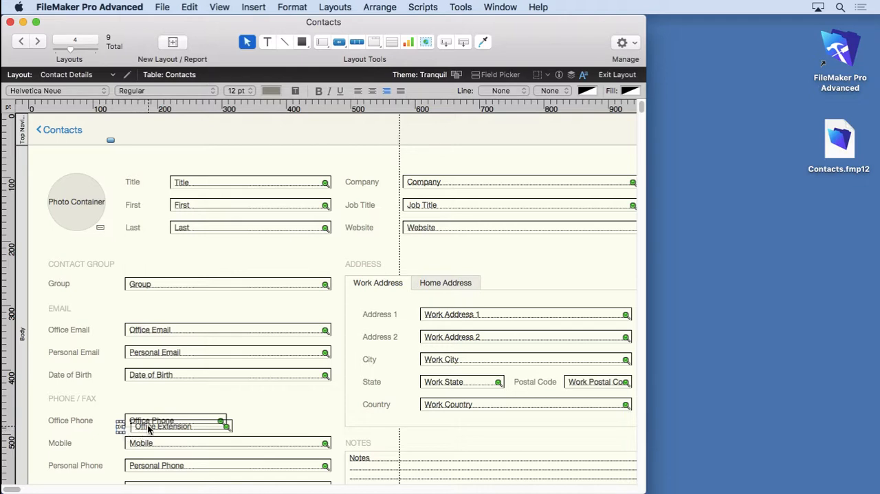
Move the Office Extension field and its label in line after Office Phone, and shorten the field to end level with Mobile, about 130 pt wide.
left_click_drag(157, 427, 266, 423)
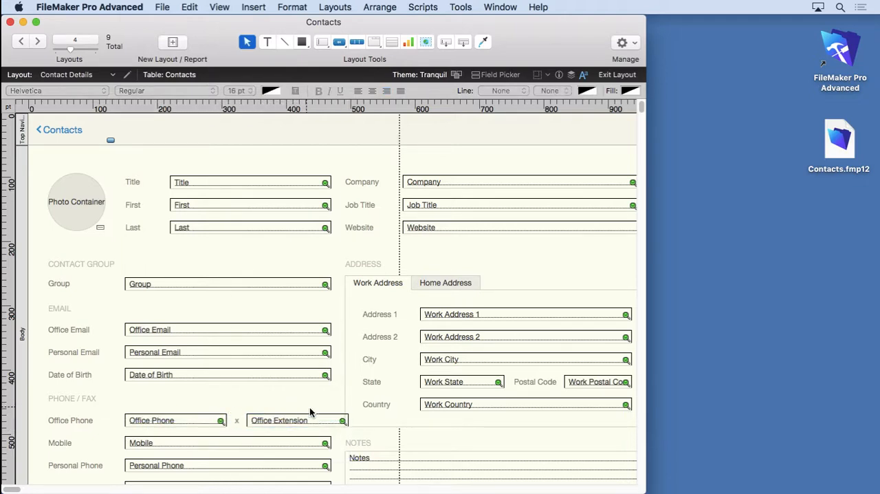
left_click_drag(347, 423, 332, 421)
left_click(335, 411)
Check the restyled extension field on the contact record in Browse mode and return to editing the layout.
left_click(220, 7)
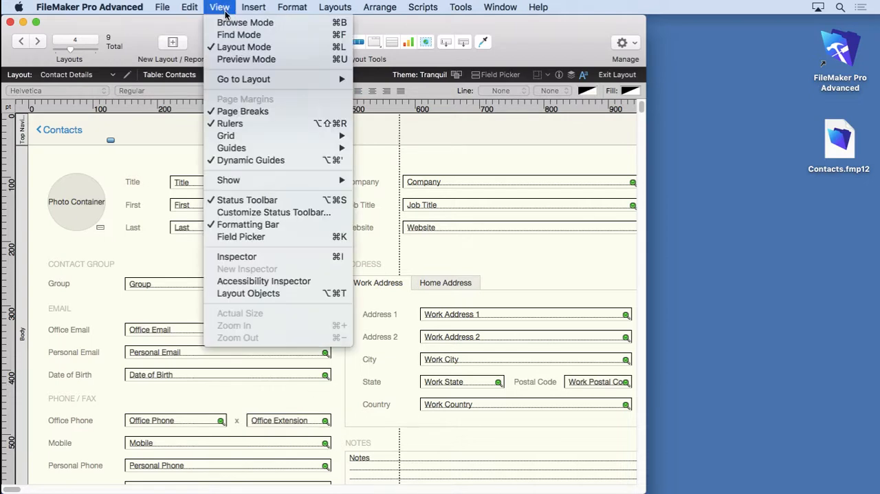
left_click(254, 226)
key("super+b")
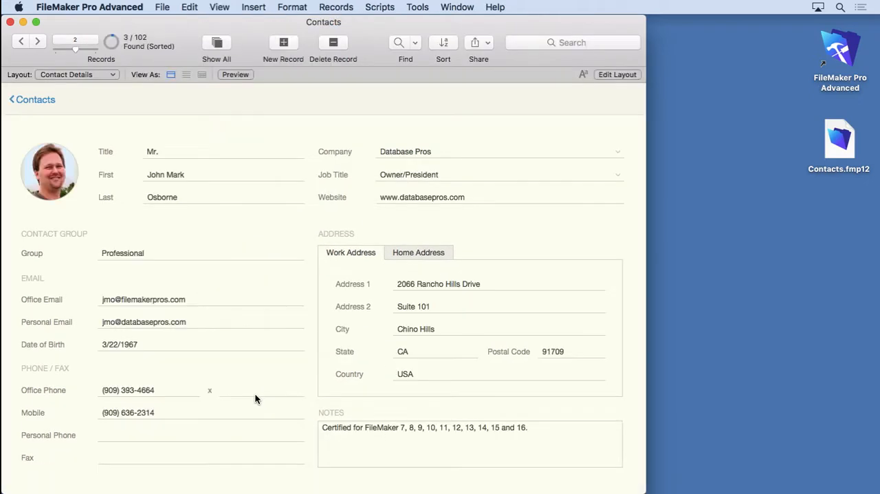
left_click(211, 392)
left_click(617, 74)
left_click(190, 7)
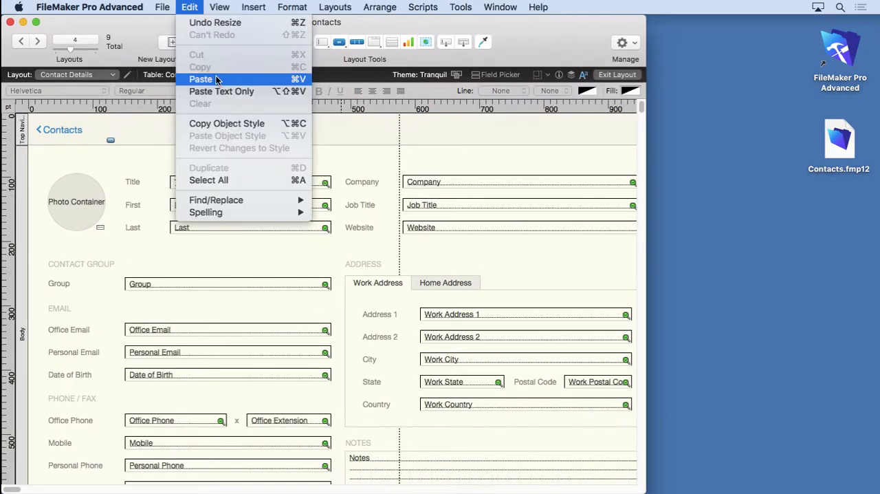
left_click(143, 169)
left_click(196, 426)
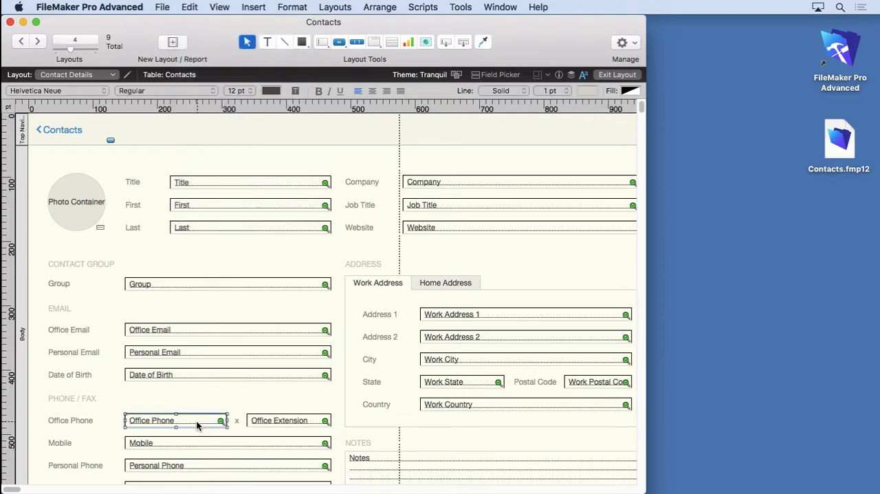
left_click(220, 7)
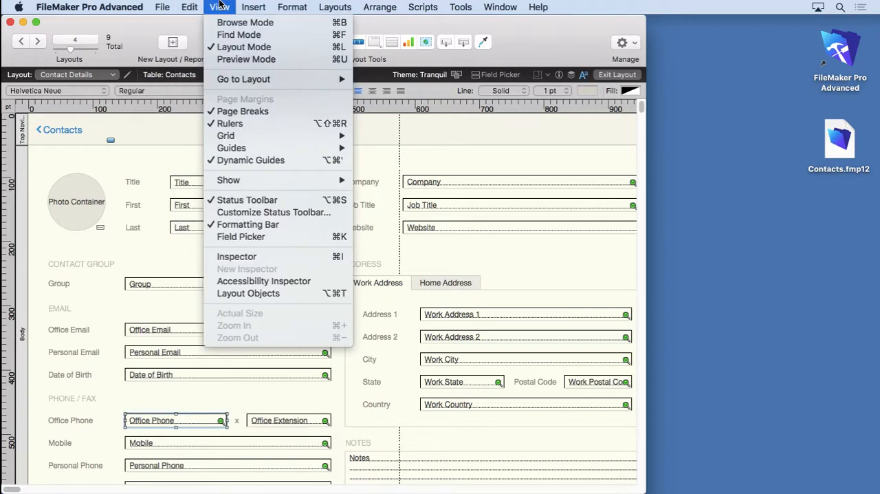
mouse_move(190, 7)
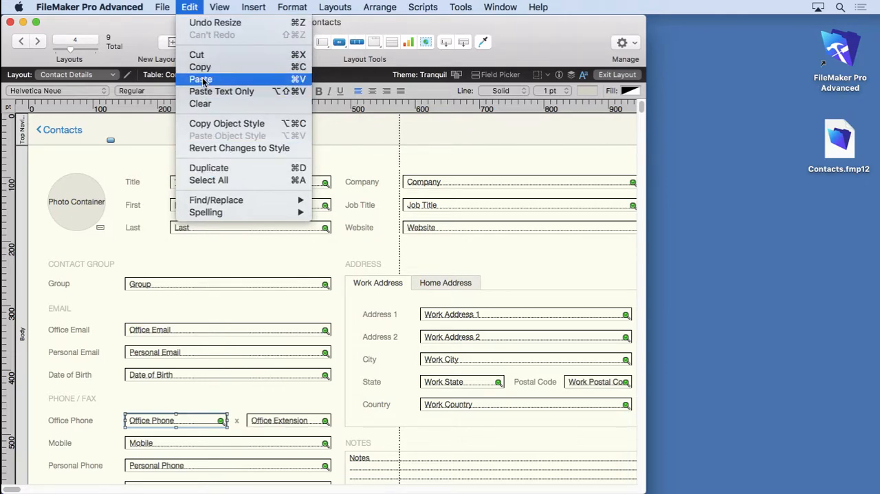
left_click(190, 7)
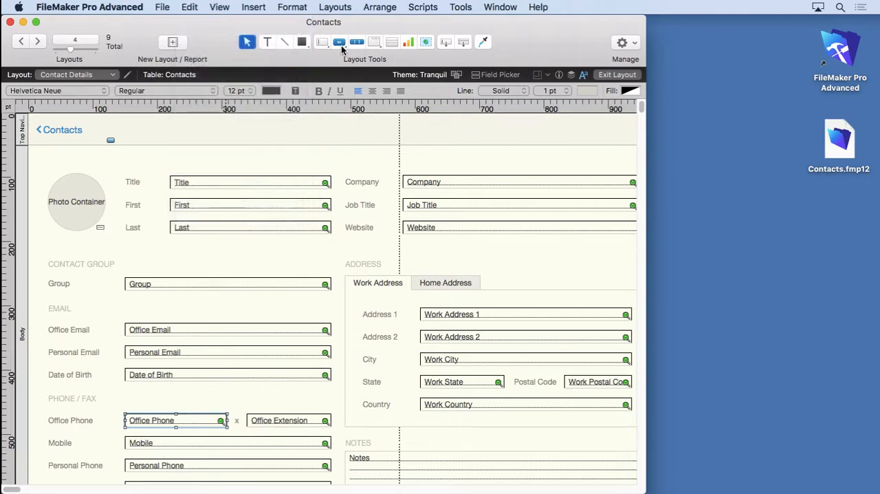
Add a second Office Extension field, about 80 pt wide, with a label in the empty space above the Title and Company rows.
left_click(446, 42)
left_click_drag(316, 147, 368, 159)
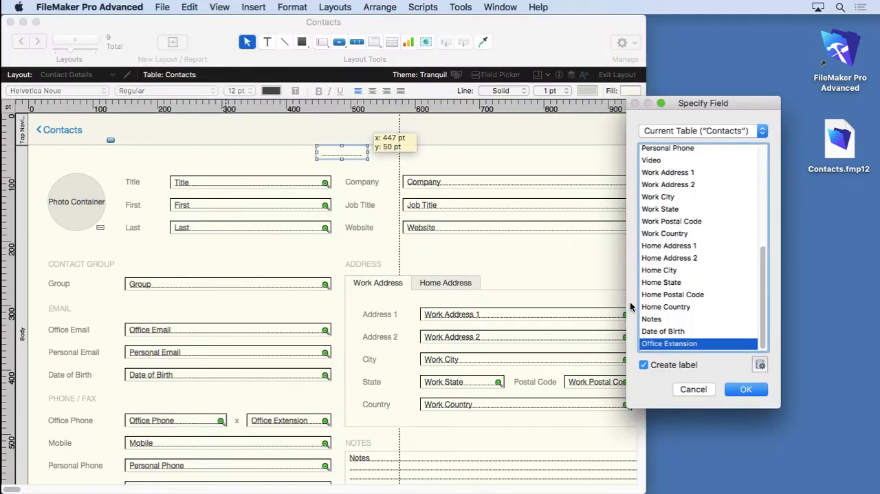
left_click(739, 391)
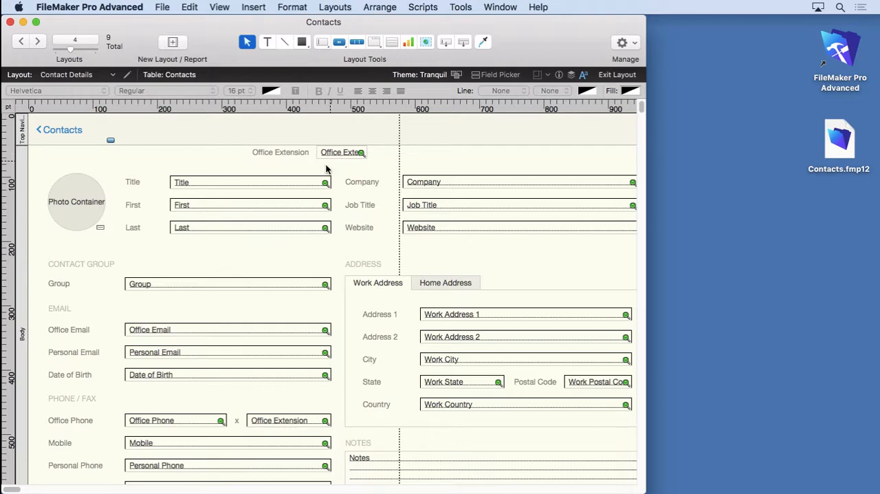
Copy the Title field's formatting onto the new Office Extension field above it with the Format Painter.
left_click(262, 182)
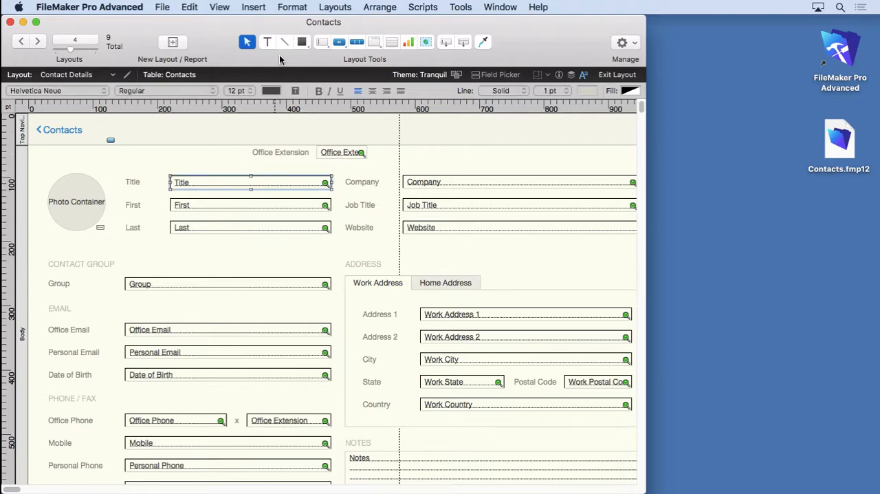
left_click(288, 6)
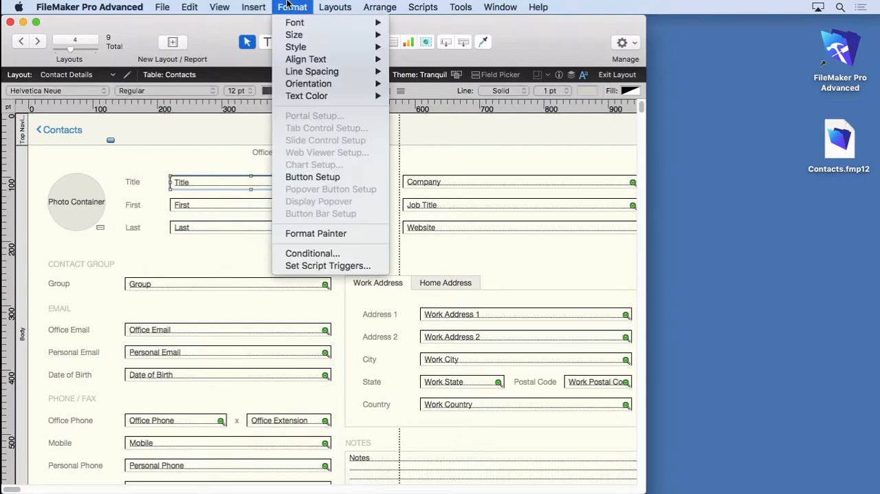
left_click(307, 234)
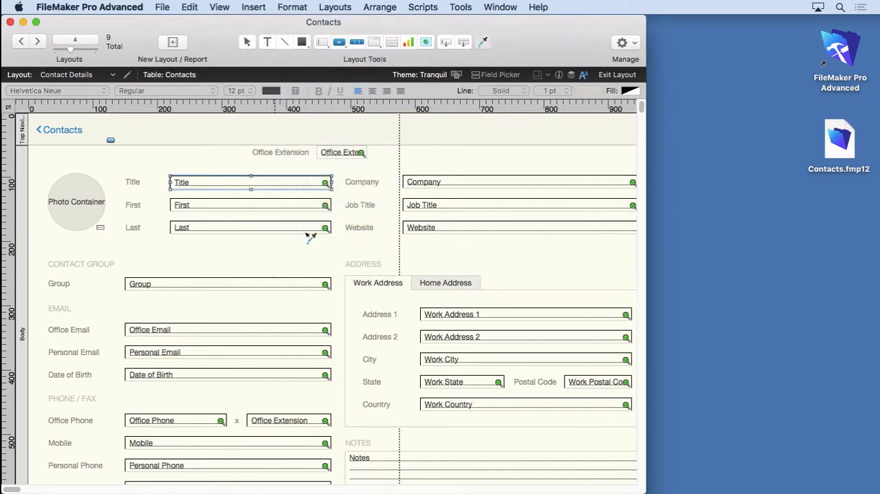
left_click(340, 152)
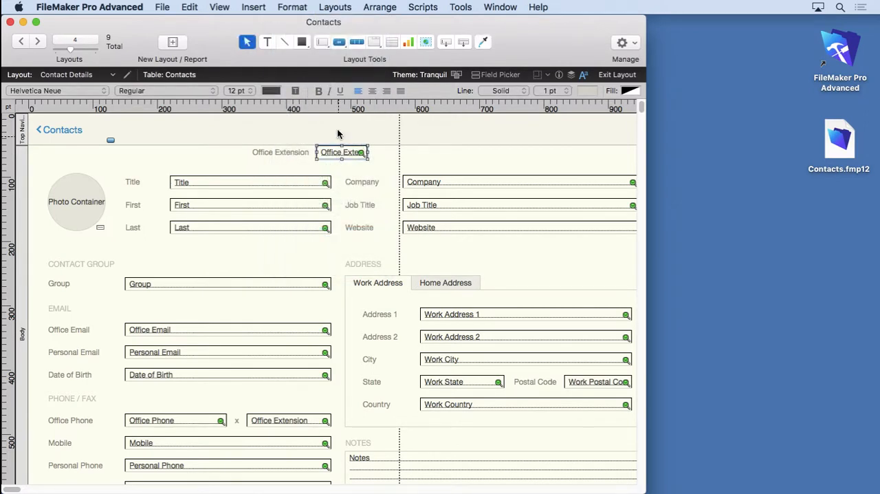
Check the reformatted Office Extension field on the contact record in Browse mode and return to editing the layout.
left_click(220, 7)
left_click(236, 21)
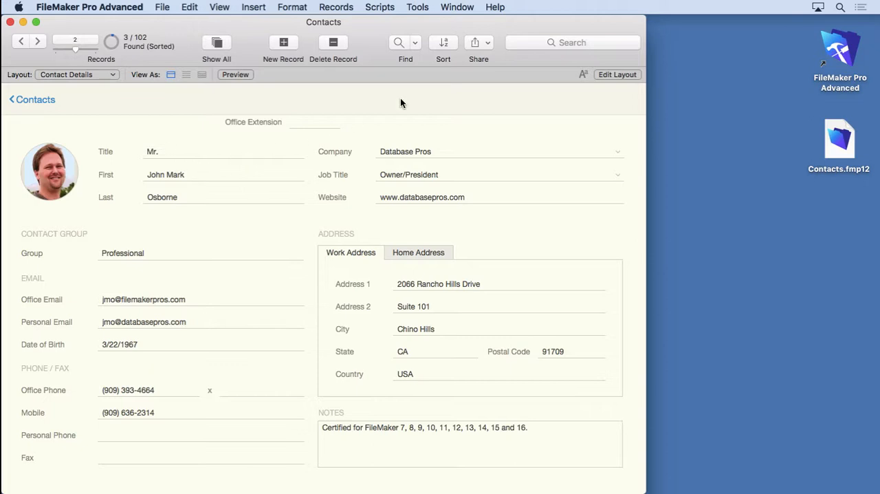
left_click(616, 74)
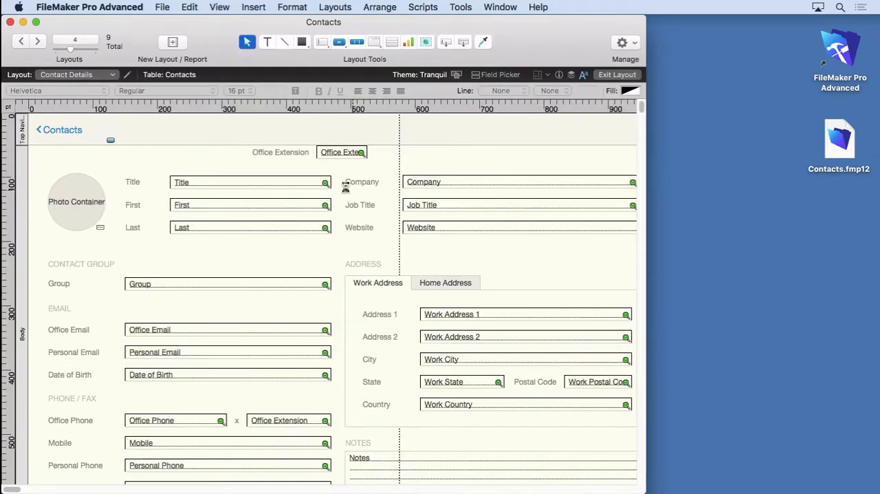
Delete the extra Office Extension field and its label from above the Title row.
left_click(328, 154)
key("Delete")
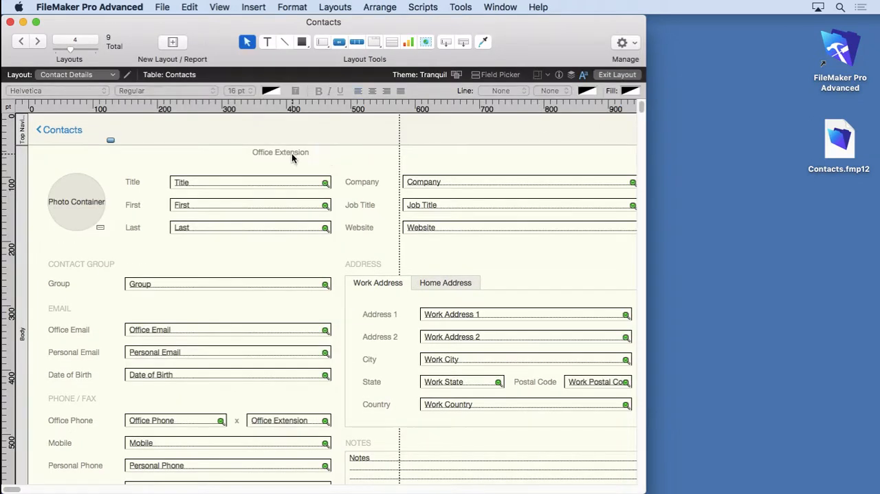
left_click(293, 158)
key("Delete")
scroll(307, 207, "down", 5)
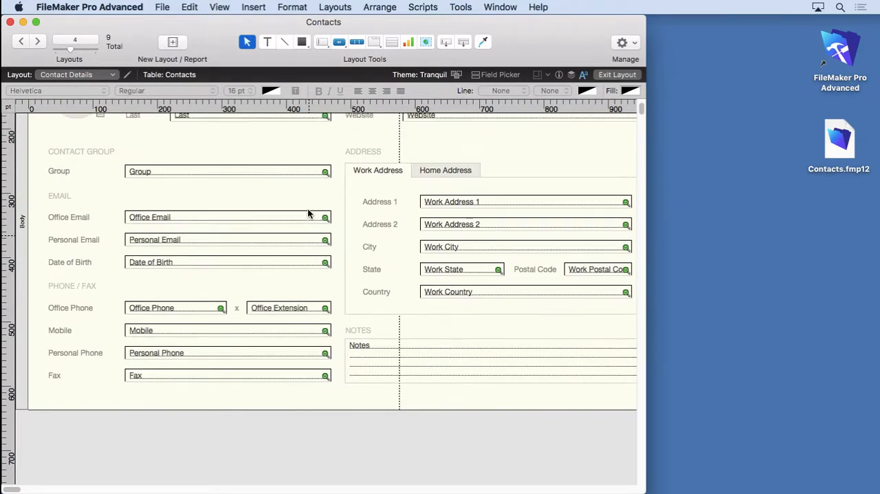
scroll(307, 213, "up", 5)
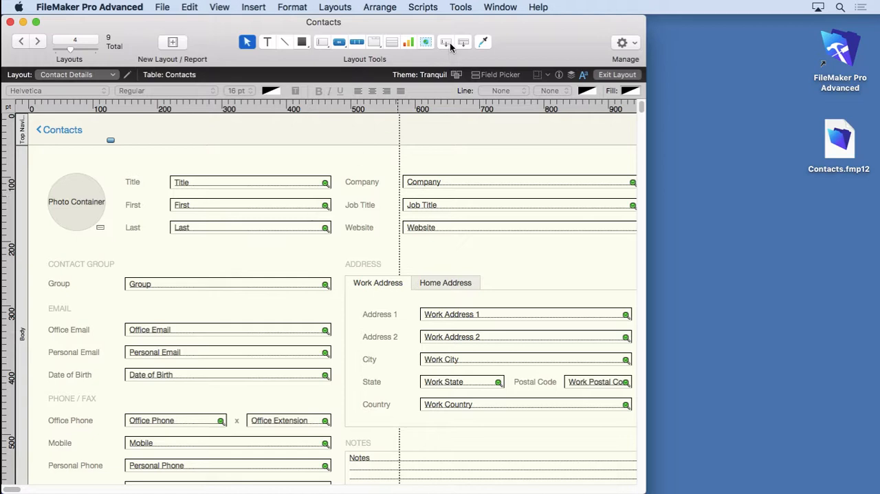
Select the Title field, look over the formatting commands, and switch the Contact Details layout to Browse mode.
left_click(236, 182)
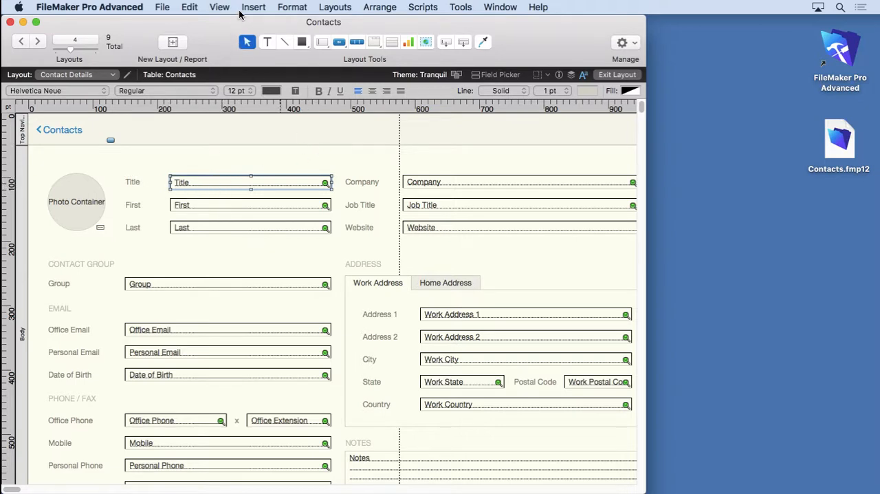
left_click(285, 7)
left_click(285, 7)
left_click(219, 7)
left_click(225, 25)
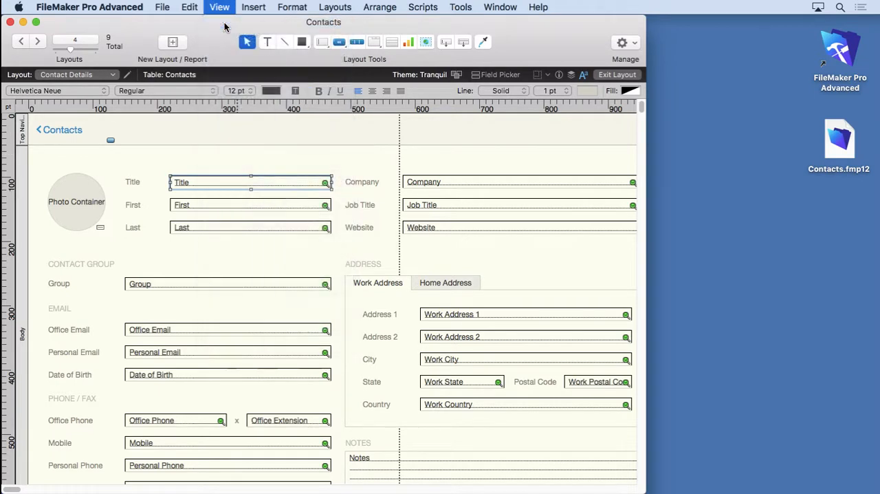